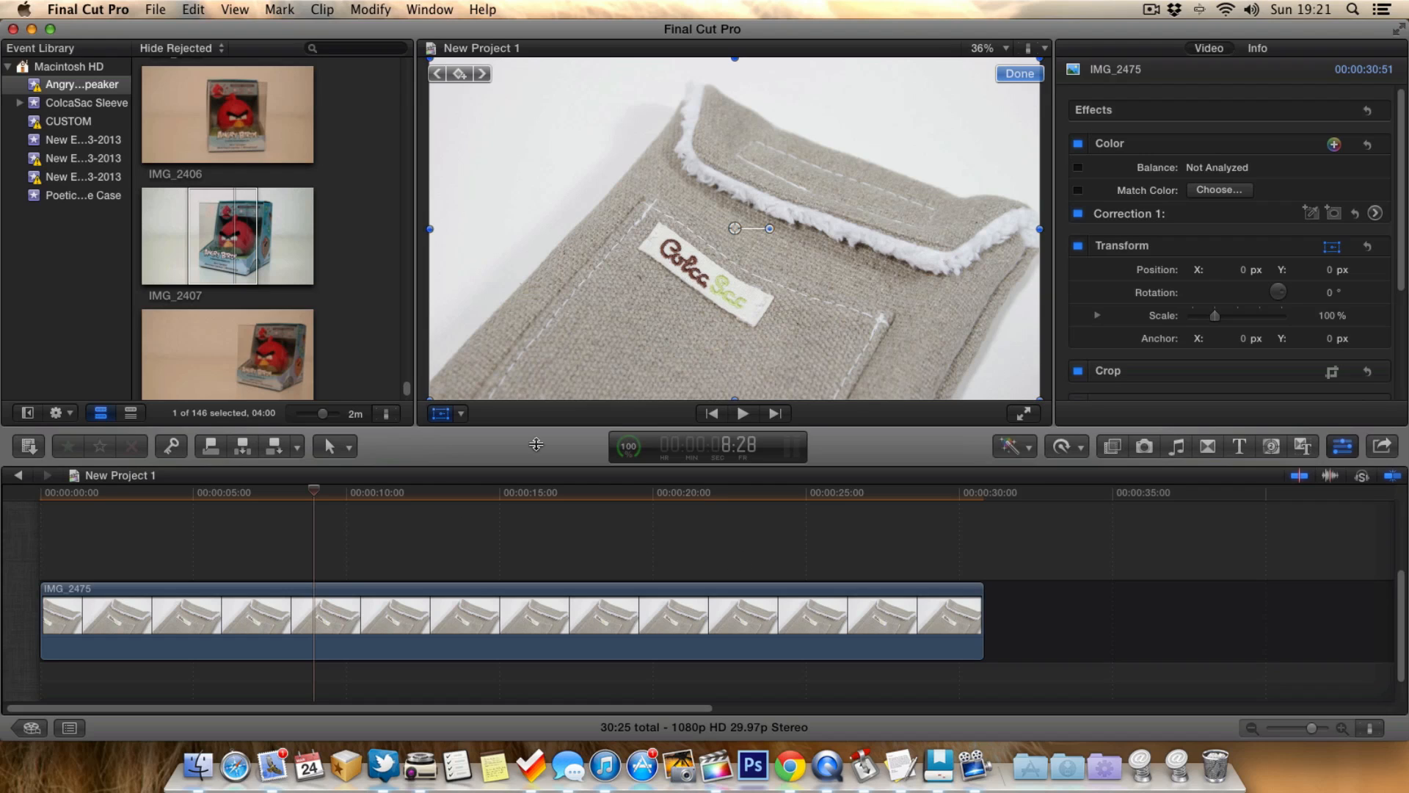
Step: Play the IMG_2475 base clip in the timeline from about 6:22 for roughly two seconds
{"action": "mouse_move", "coordinate": [247, 502]}
{"action": "left_mouse_down"}
{"action": "mouse_move", "coordinate": [317, 508]}
{"action": "mouse_move", "coordinate": [248, 513]}
{"action": "left_mouse_up"}
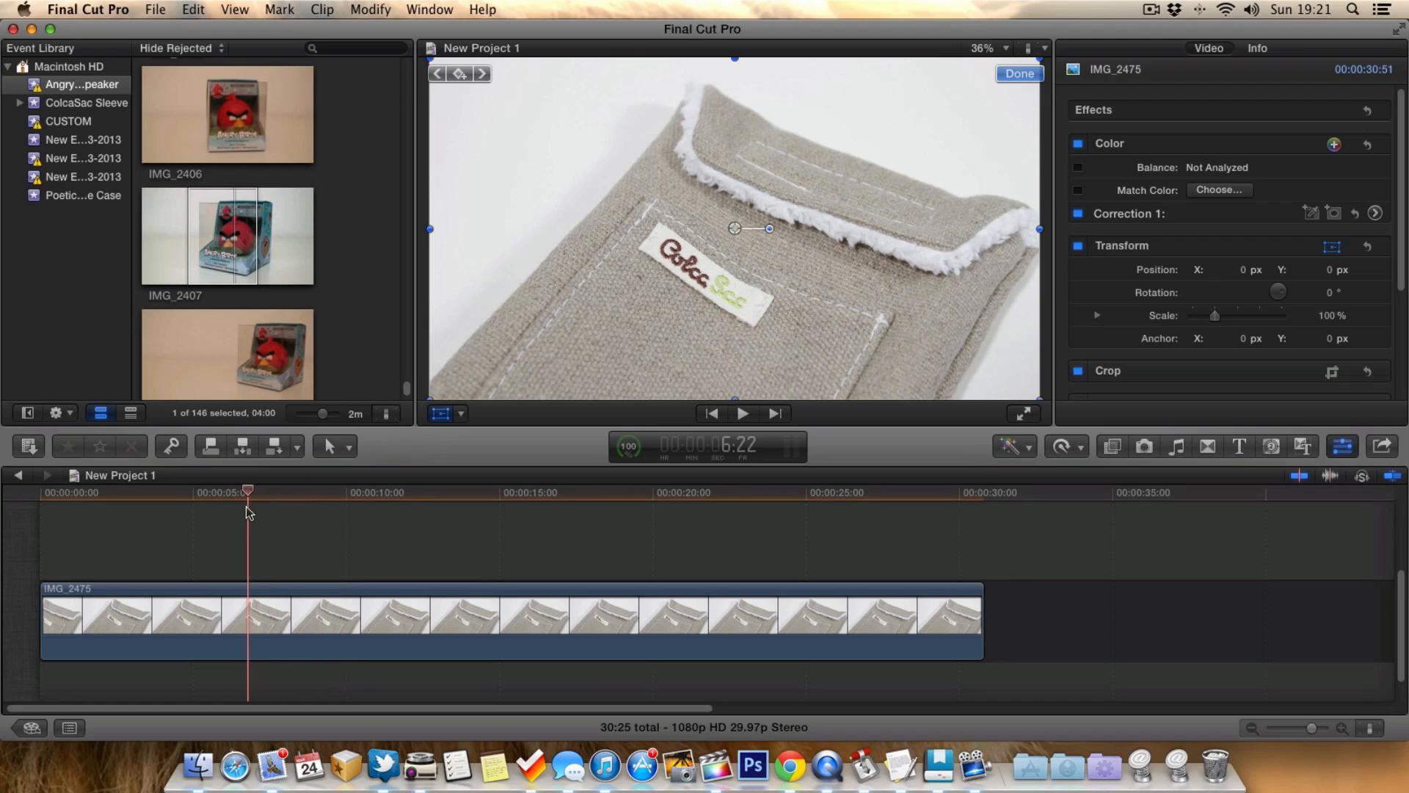
{"action": "key", "text": "space"}
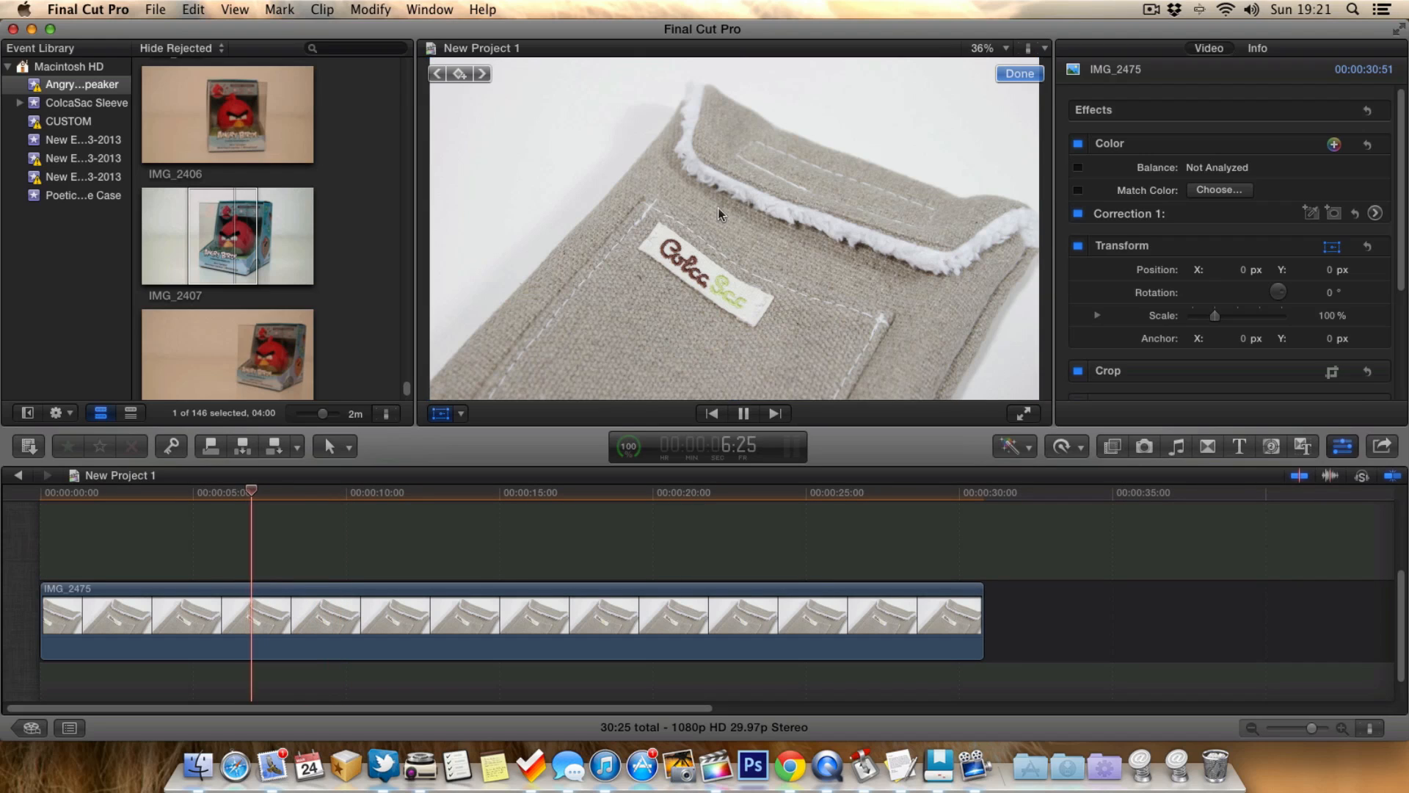
{"action": "key", "text": "space"}
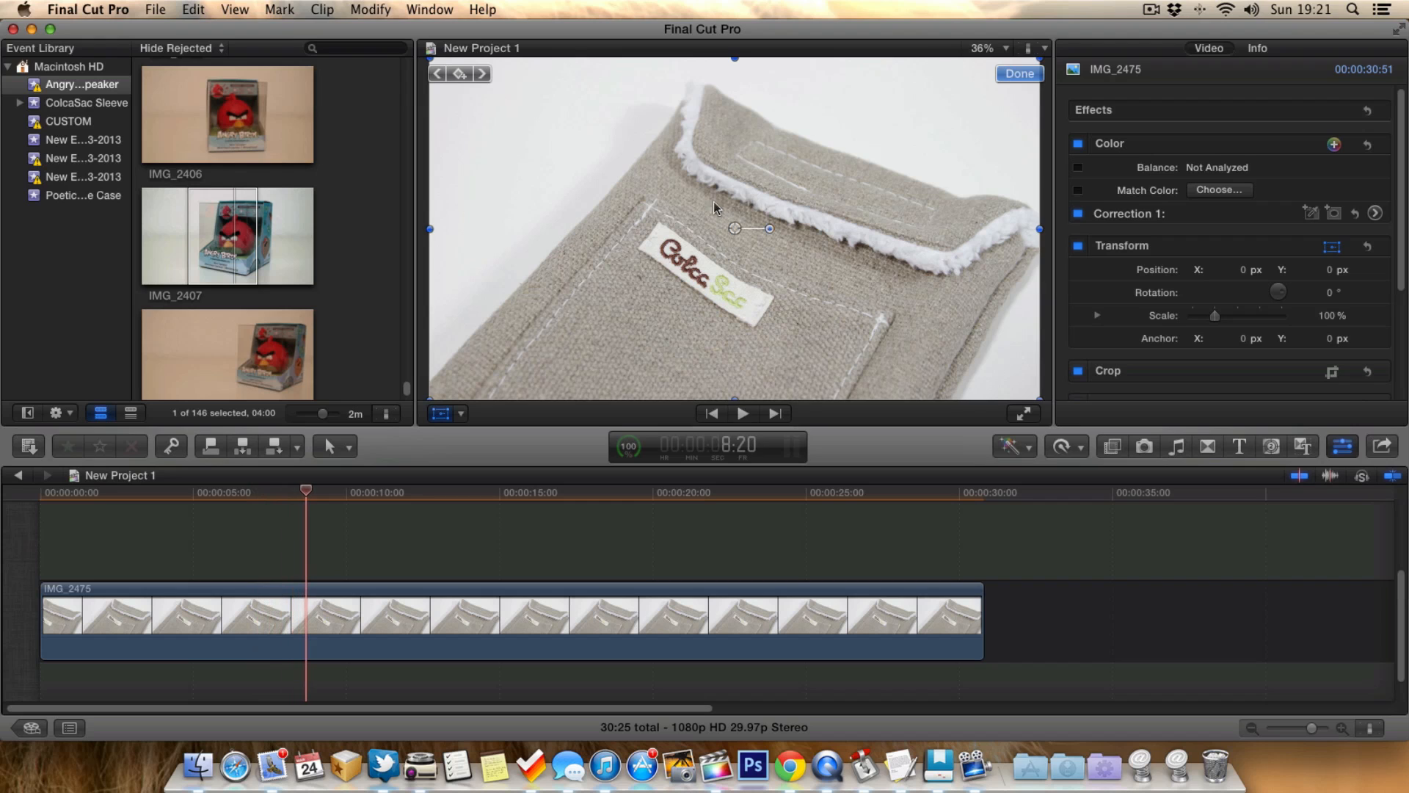
Step: Connect IMG_2407 above IMG_2475 at about 6 seconds and extend it to about 18 seconds long
{"action": "left_click", "coordinate": [226, 225]}
{"action": "left_click_drag", "start_coordinate": [226, 226], "coordinate": [219, 527]}
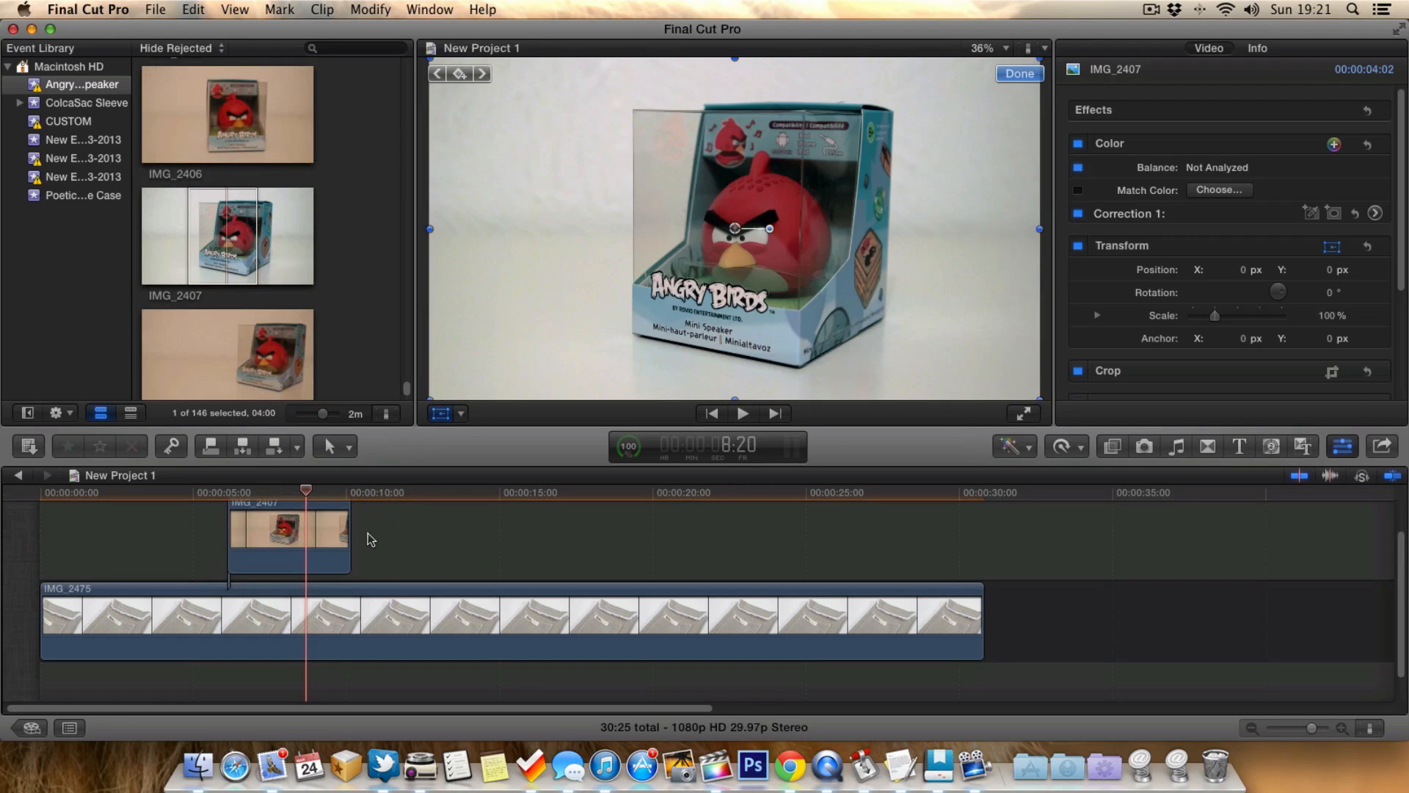
{"action": "left_click_drag", "start_coordinate": [375, 529], "coordinate": [784, 529]}
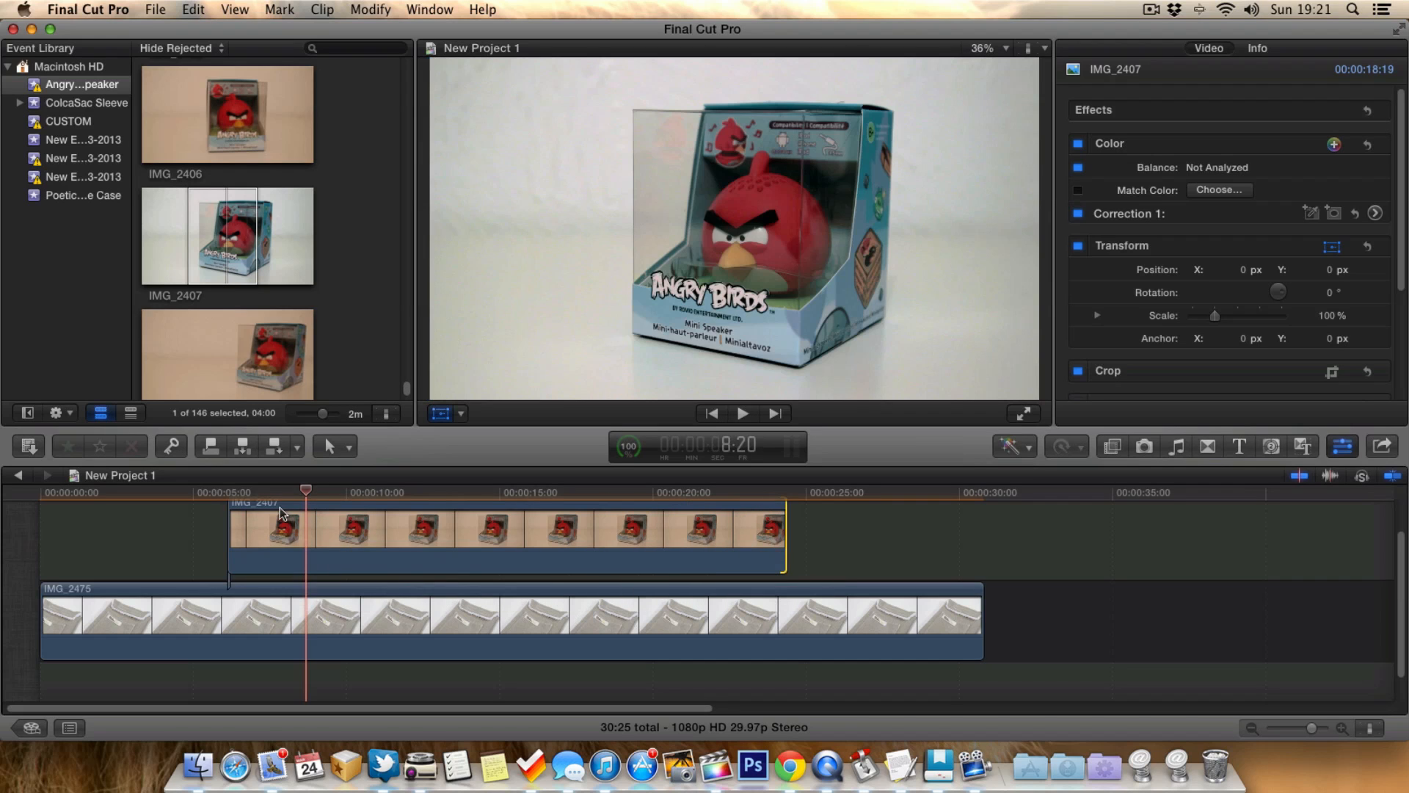
Step: Preview the transition from IMG_2475 to the connected clip, starting just before the overlay, and return to that point
{"action": "left_click", "coordinate": [213, 493]}
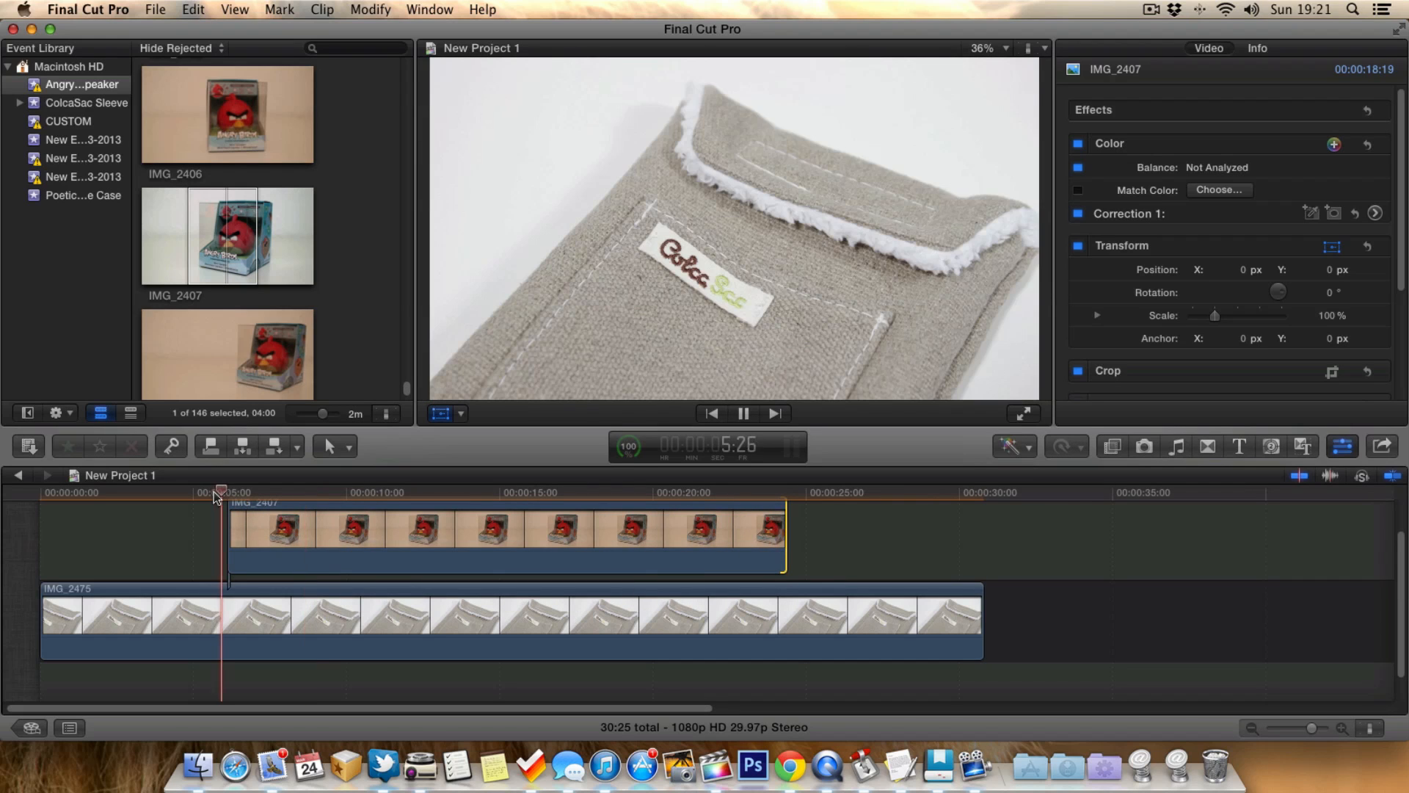
{"action": "key", "text": "space"}
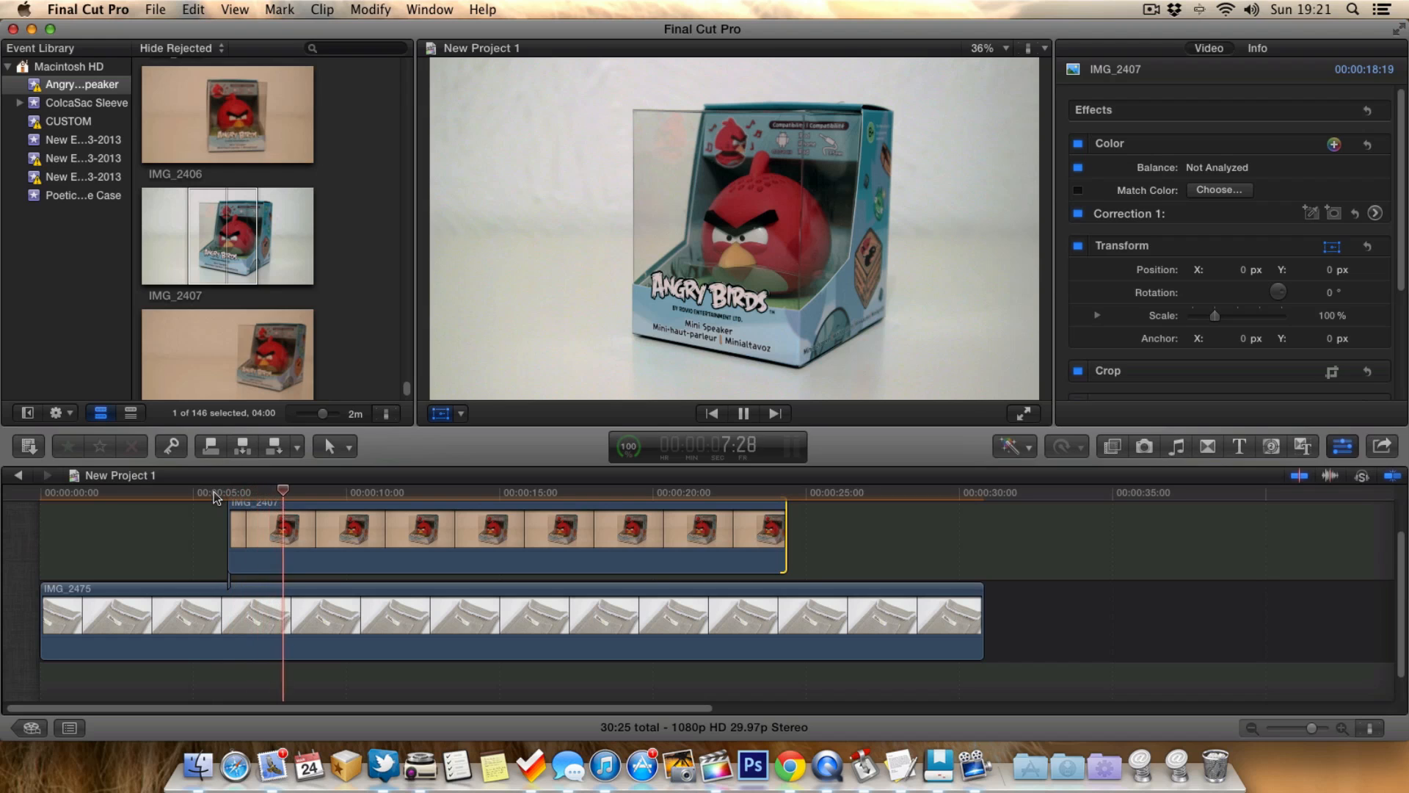
{"action": "left_click", "coordinate": [215, 493]}
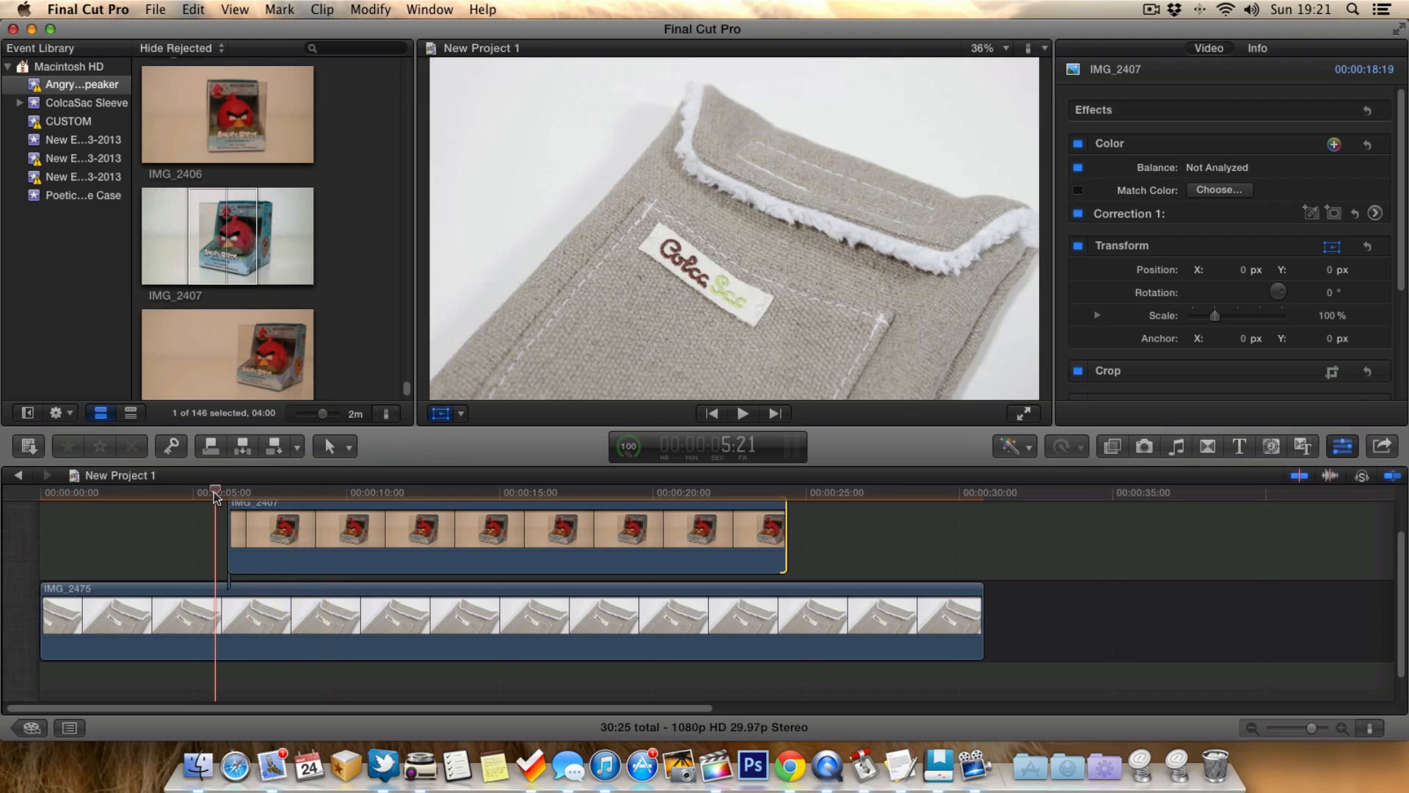
Step: Transform the IMG_2407 overlay, shrinking it and placing it in the frame's lower-right corner at about X 545, Y -294 px
{"action": "left_click", "coordinate": [296, 529]}
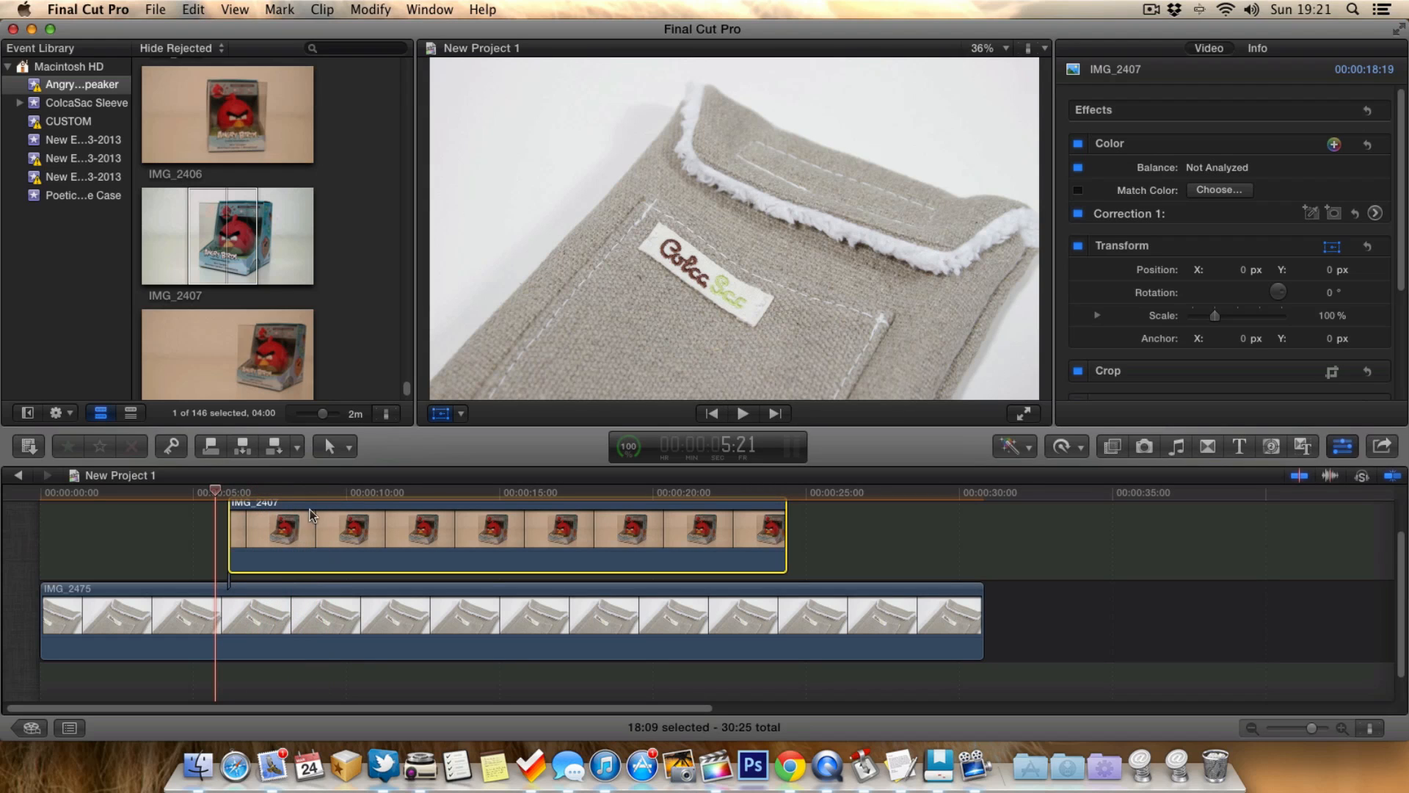
{"action": "left_click", "coordinate": [324, 496]}
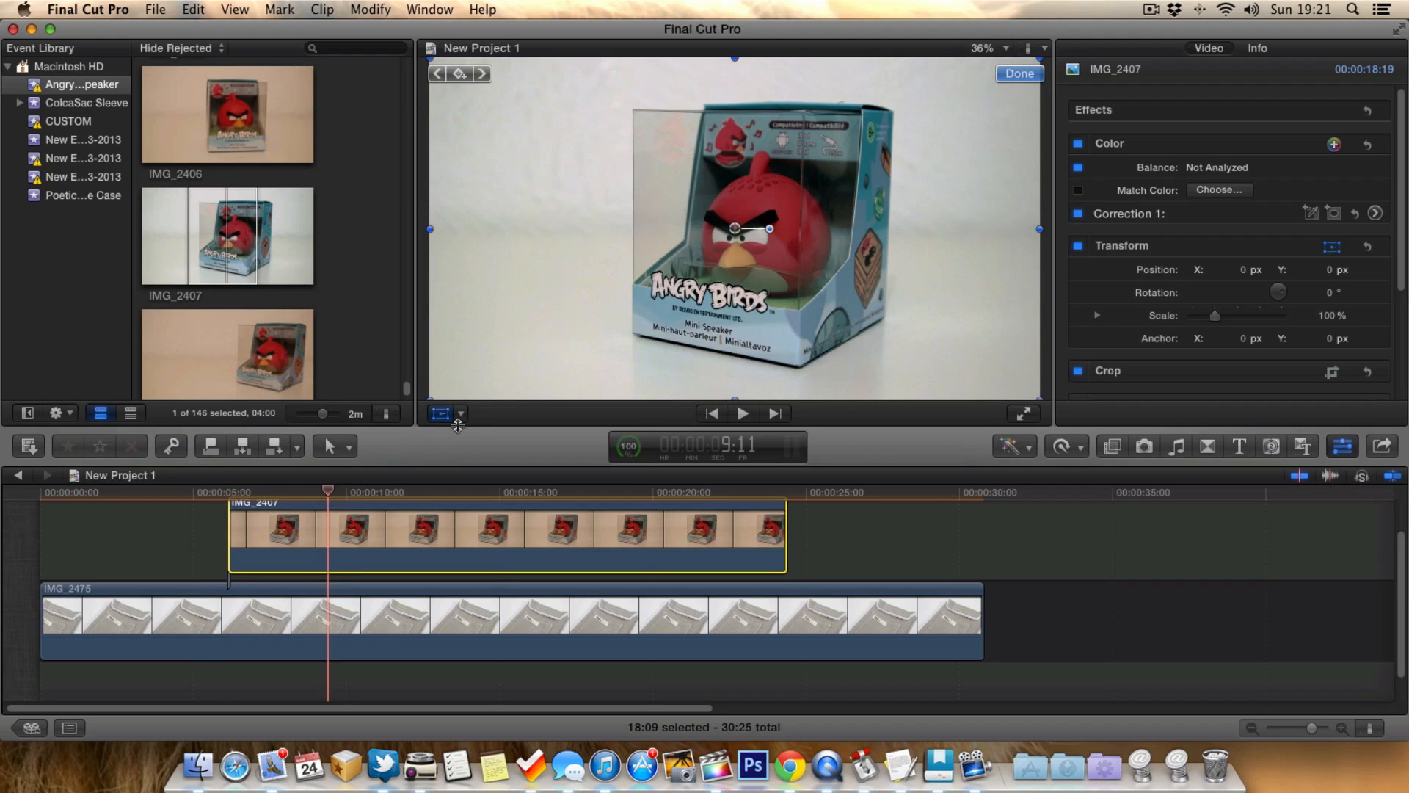
{"action": "left_click", "coordinate": [462, 414]}
{"action": "left_click", "coordinate": [503, 439]}
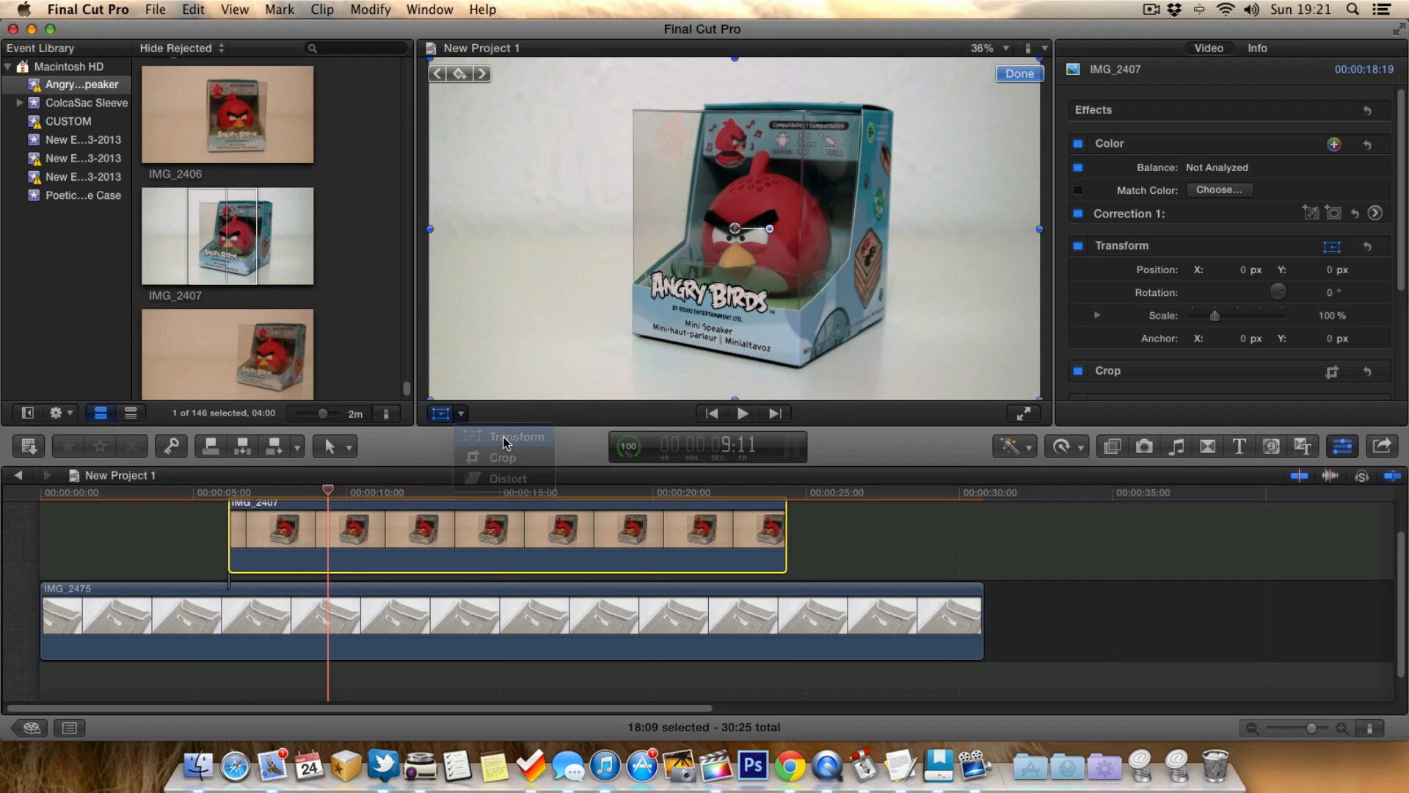
{"action": "left_click_drag", "start_coordinate": [1039, 398], "coordinate": [977, 351]}
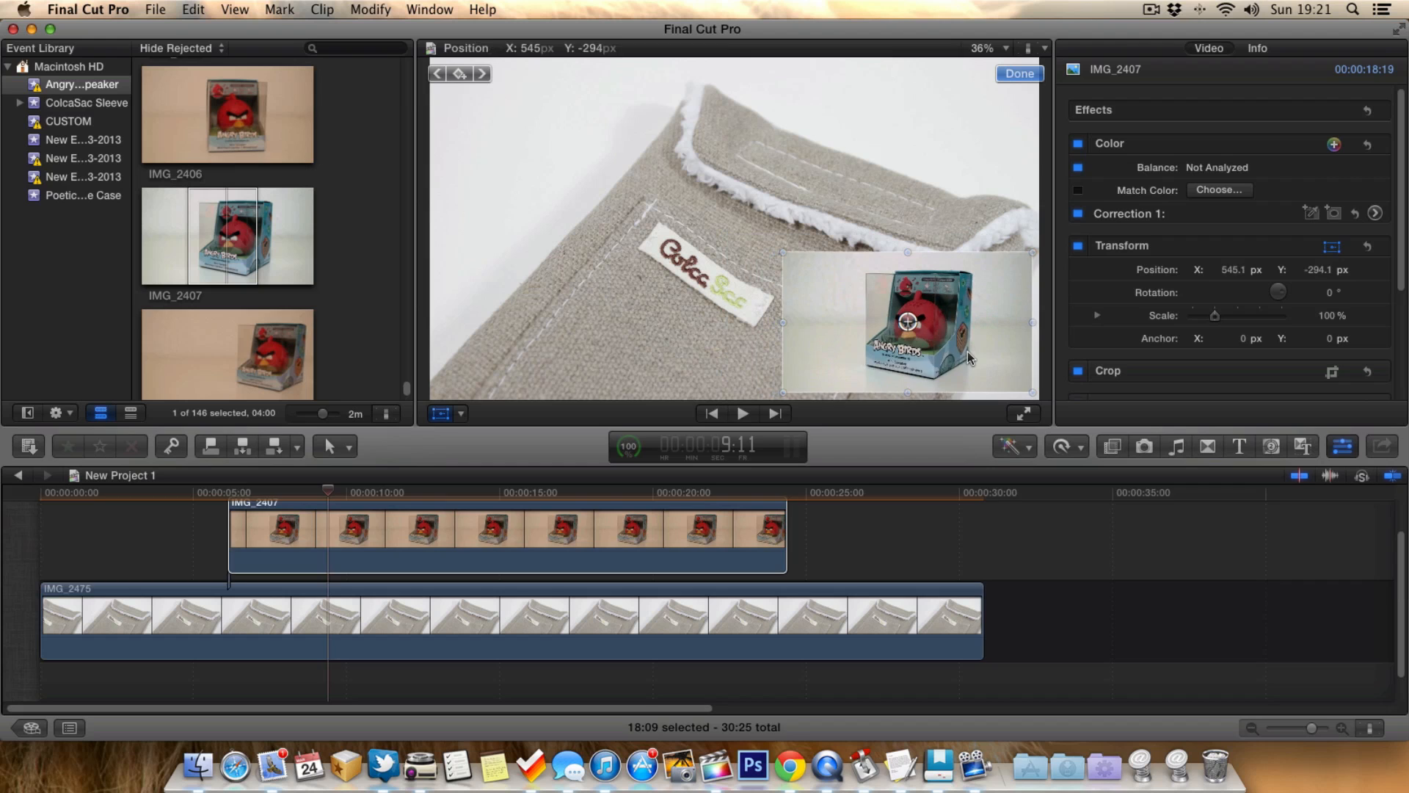
Step: Play the picture-in-picture full screen from just before the overlay starts, and return to the normal view
{"action": "left_click_drag", "start_coordinate": [865, 494], "coordinate": [211, 494]}
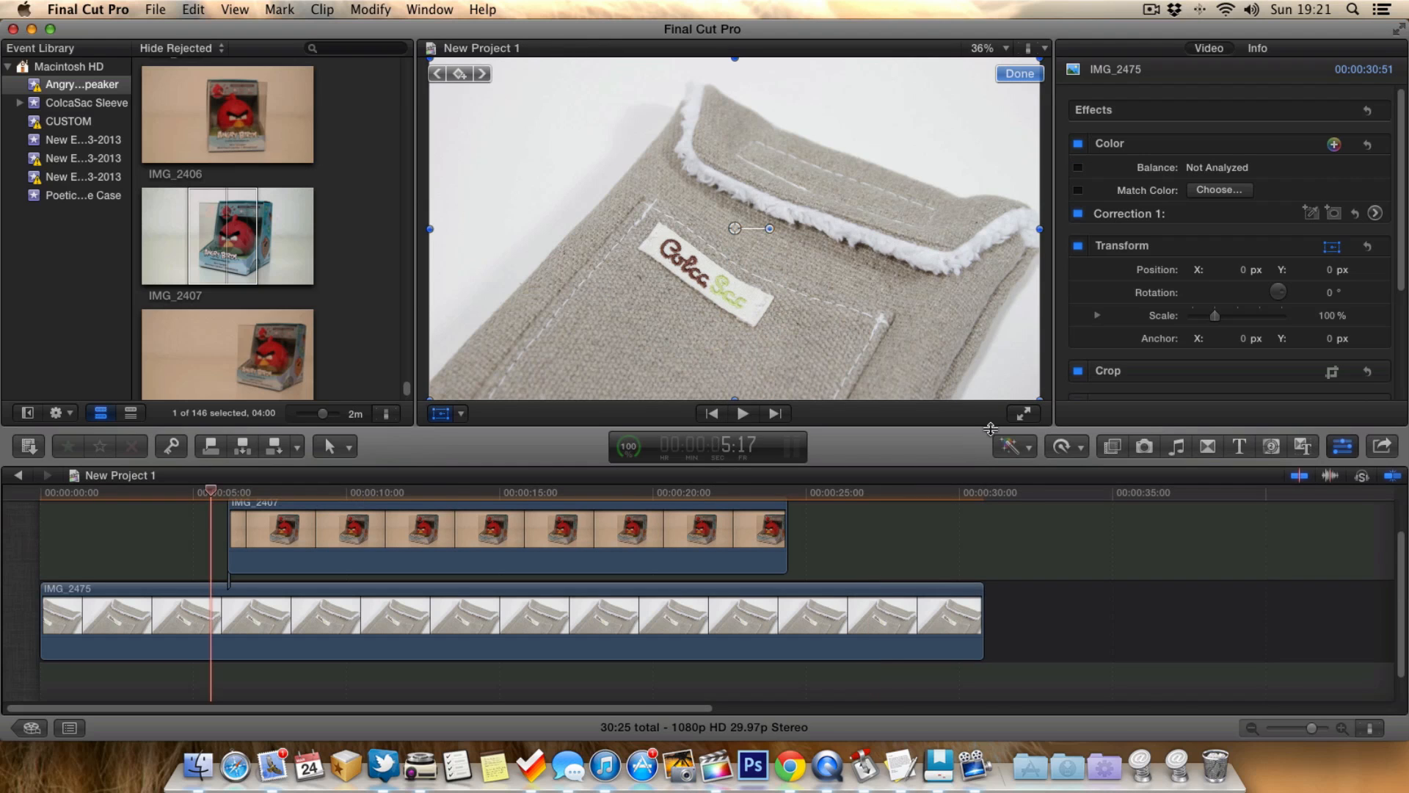
{"action": "left_click", "coordinate": [1023, 414]}
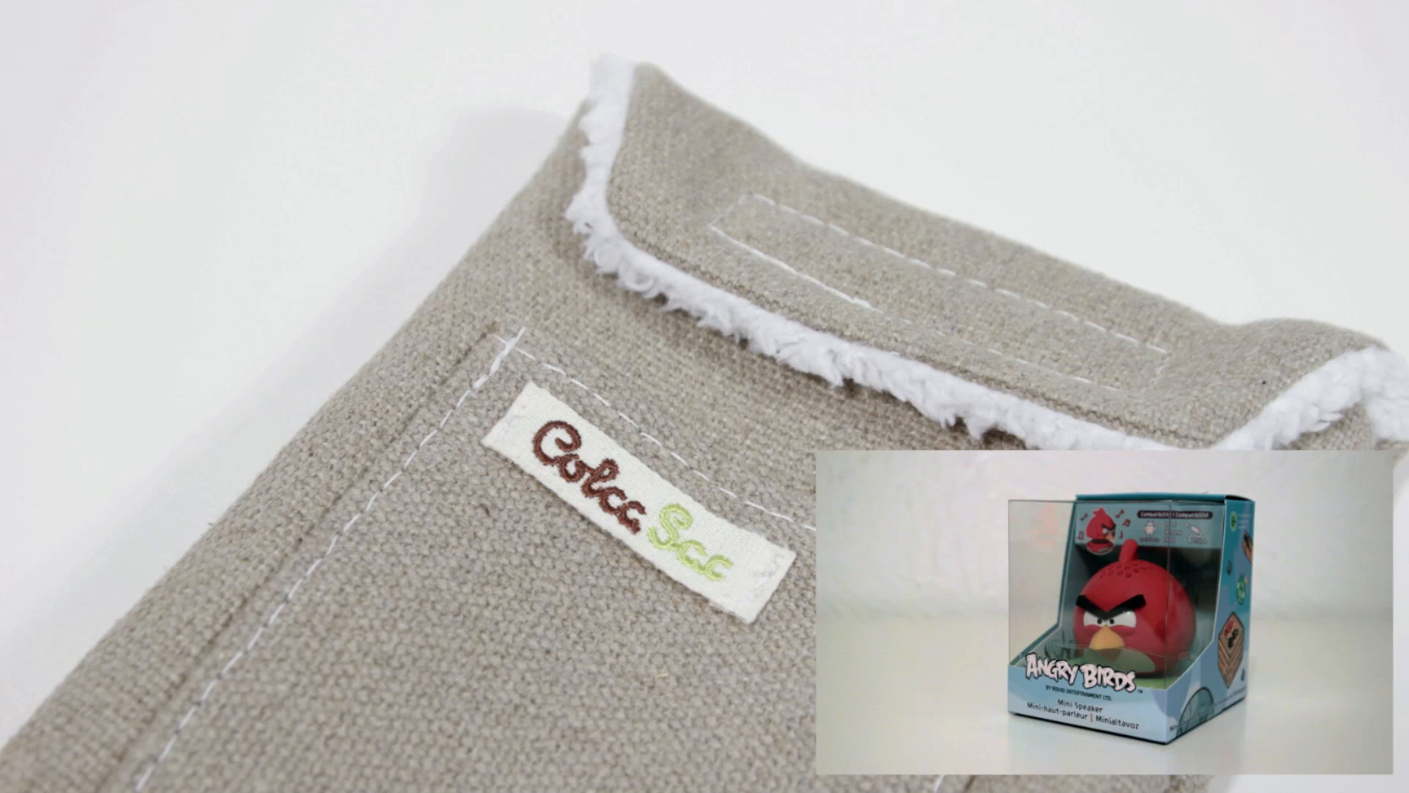
{"action": "key", "text": "space"}
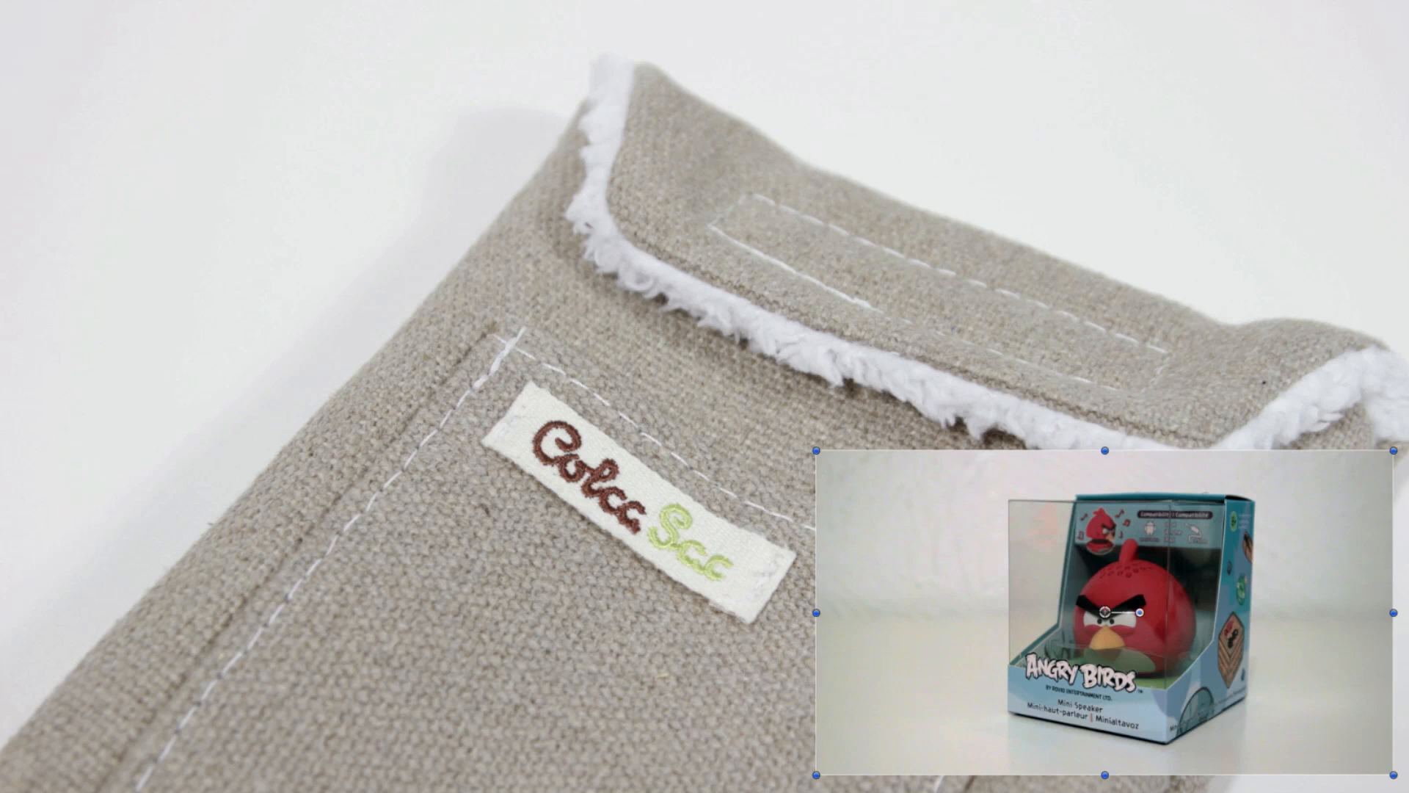
{"action": "key", "text": "Escape"}
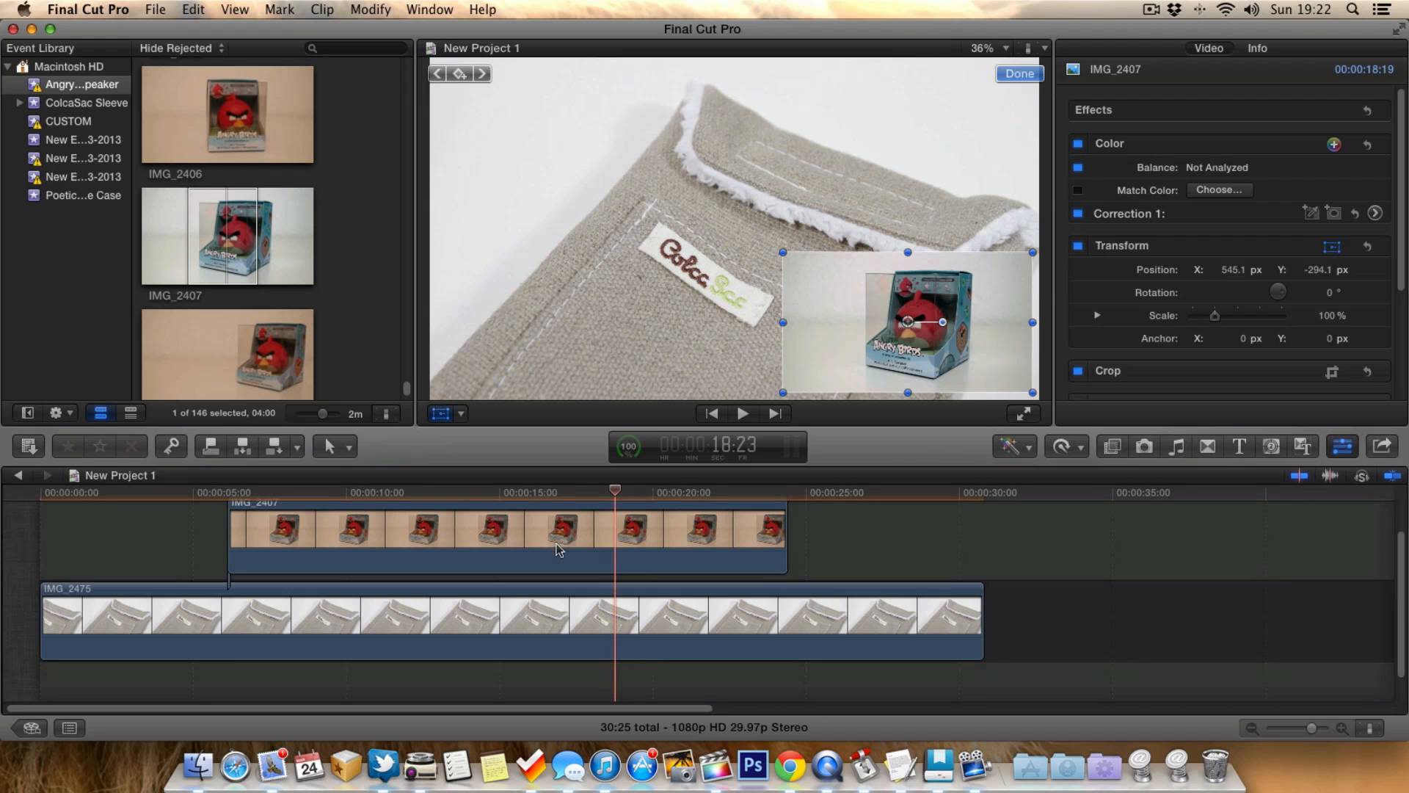
Step: Connect a second copy of IMG_2407 above the first at about 7 seconds and extend it to about 16 seconds long
{"action": "scroll", "coordinate": [556, 544], "scroll_direction": "up", "scroll_amount": 3}
{"action": "left_click_drag", "start_coordinate": [231, 228], "coordinate": [260, 514]}
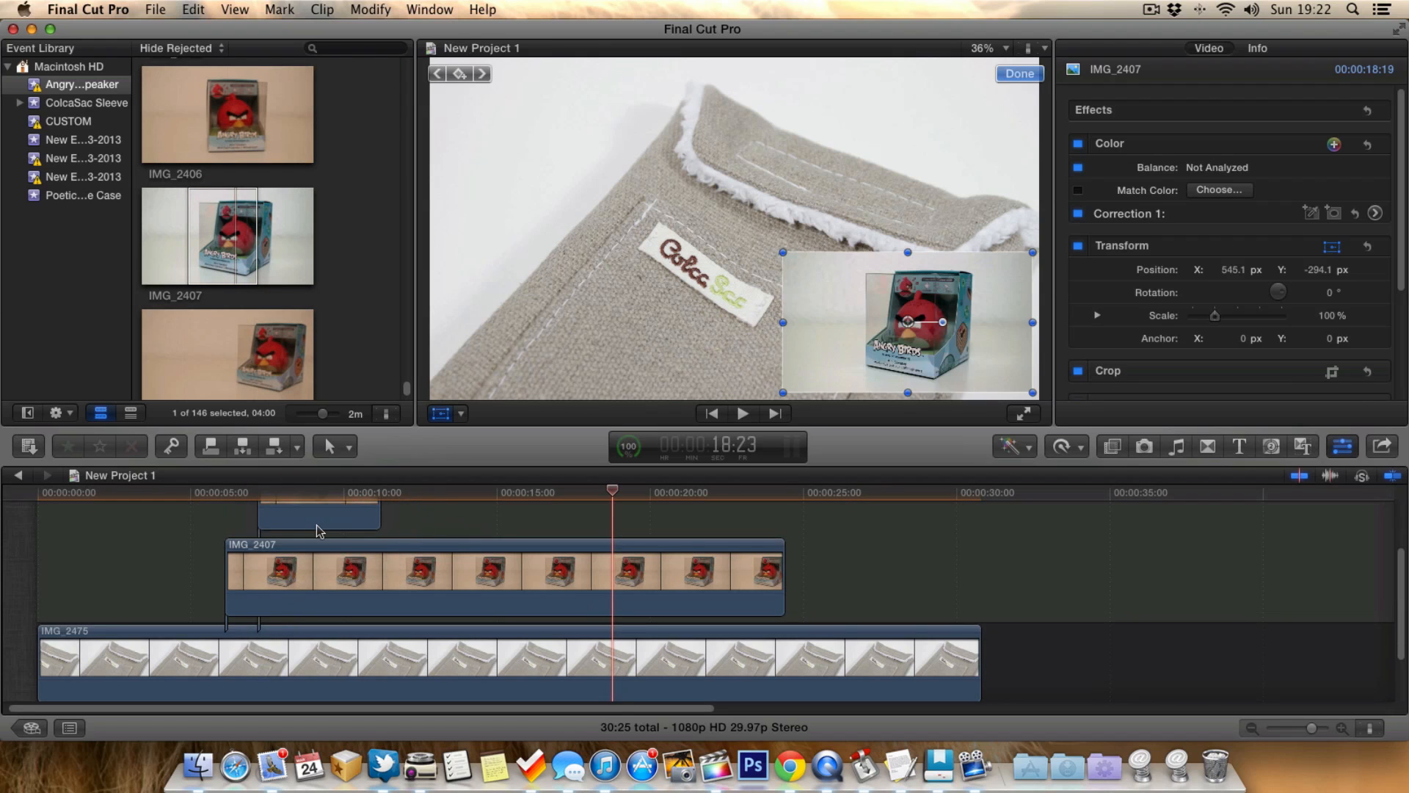
{"action": "scroll", "coordinate": [320, 530], "scroll_direction": "up", "scroll_amount": 3}
{"action": "left_click_drag", "start_coordinate": [376, 552], "coordinate": [757, 586]}
Step: Shrink the second overlay into the frame's upper-left corner at about X -518, Y 260 px, and rotate it about 22°
{"action": "left_click", "coordinate": [504, 571]}
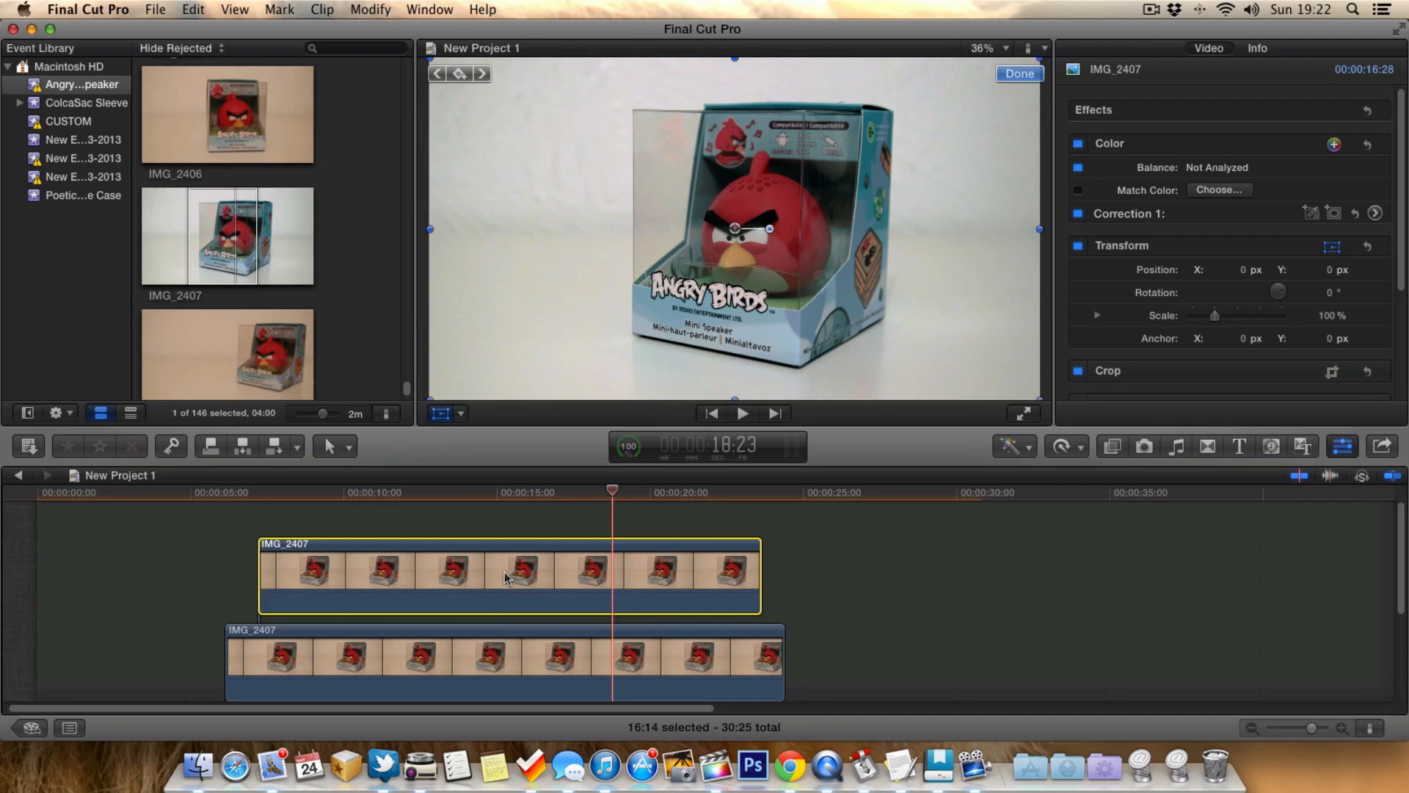
{"action": "left_click", "coordinate": [462, 414]}
{"action": "left_click", "coordinate": [502, 438]}
{"action": "left_click_drag", "start_coordinate": [1041, 398], "coordinate": [618, 175]}
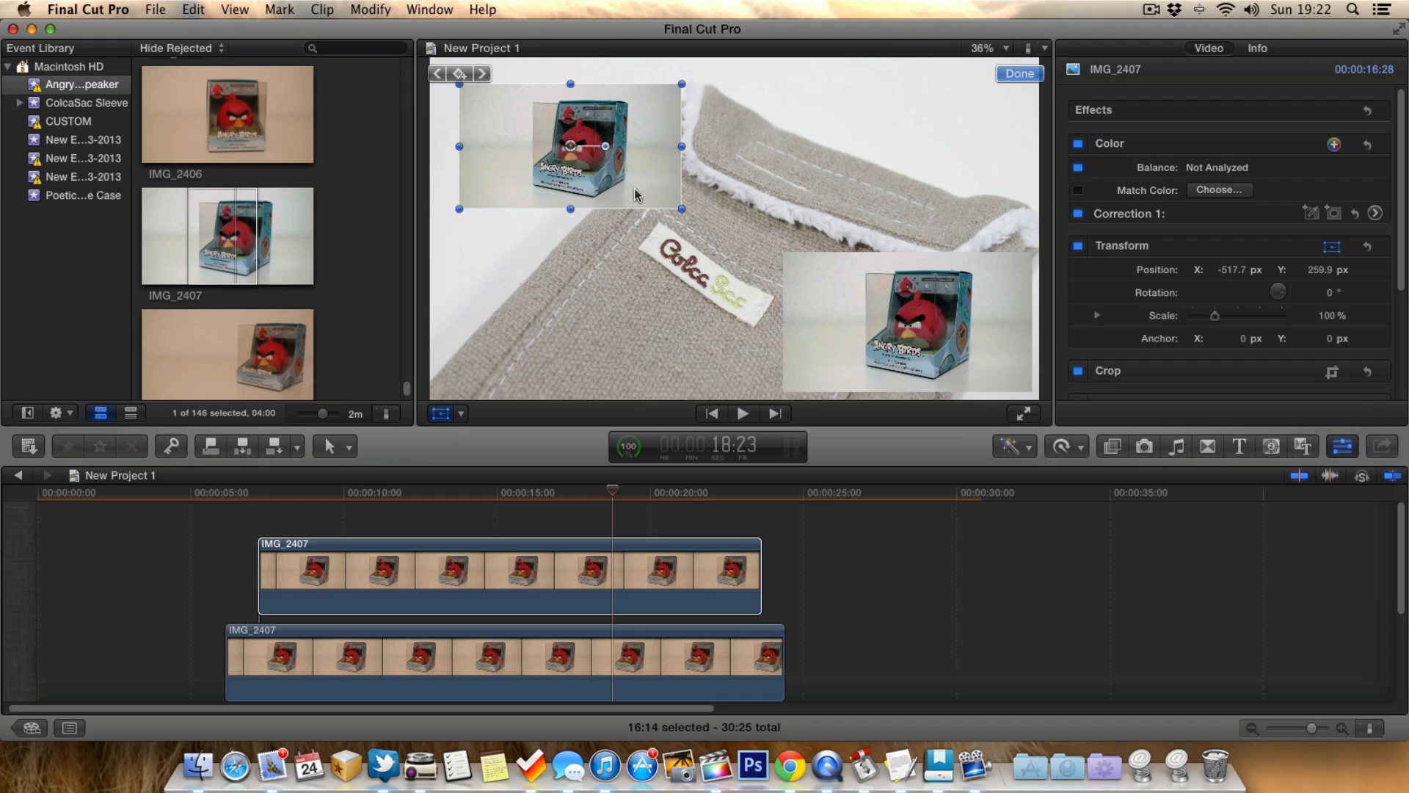
{"action": "left_click_drag", "start_coordinate": [605, 146], "coordinate": [599, 128]}
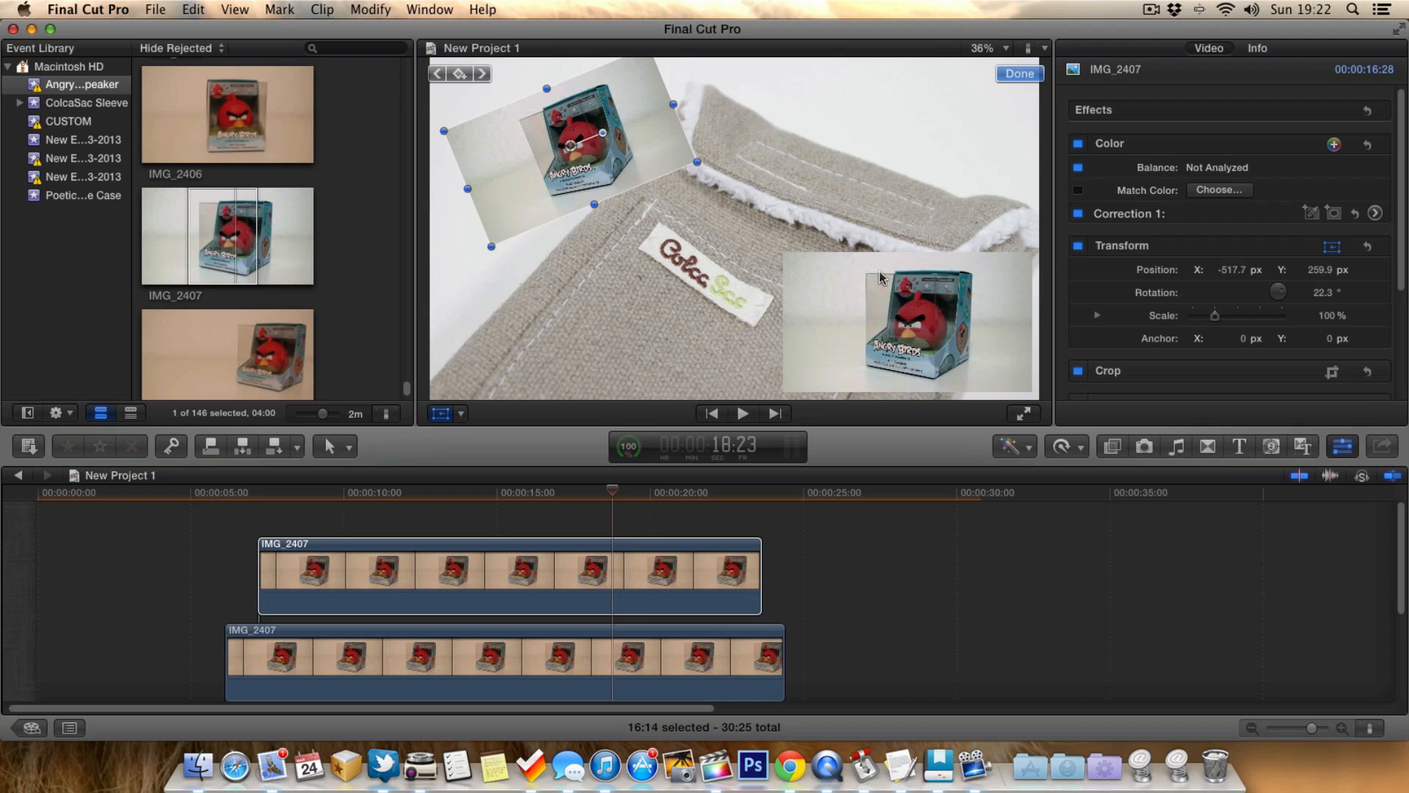
Step: Rotate the lower-right IMG_2407 overlay slightly clockwise and return the playhead to just before the overlays
{"action": "left_click", "coordinate": [885, 277]}
{"action": "left_click_drag", "start_coordinate": [942, 323], "coordinate": [936, 342]}
{"action": "left_click", "coordinate": [224, 495]}
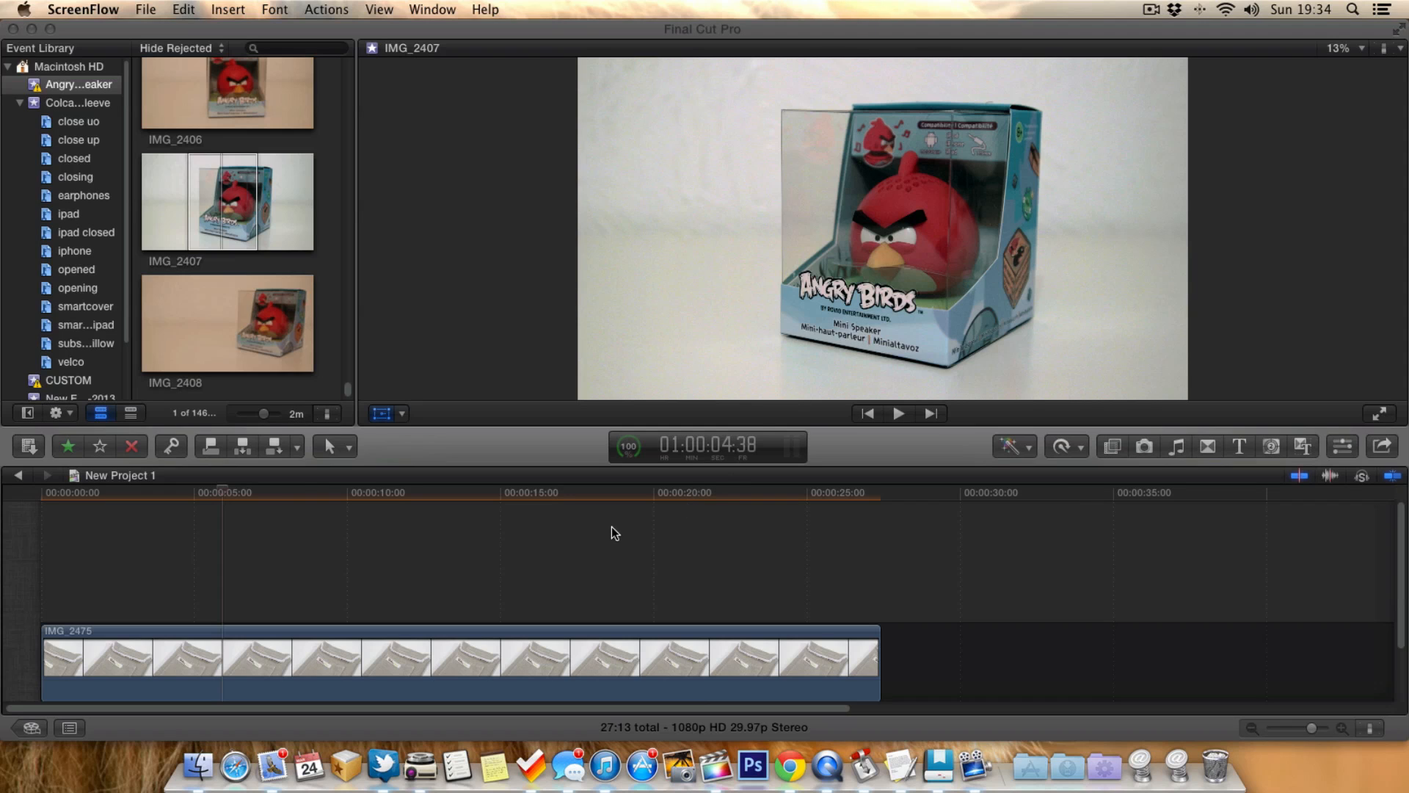
Step: Connect IMG_2407 above IMG_2475 at about 9:15 and extend it to about 15 seconds long
{"action": "scroll", "coordinate": [611, 527], "scroll_direction": "down", "scroll_amount": 2}
{"action": "left_click", "coordinate": [493, 497]}
{"action": "left_click_drag", "start_coordinate": [496, 495], "coordinate": [332, 512]}
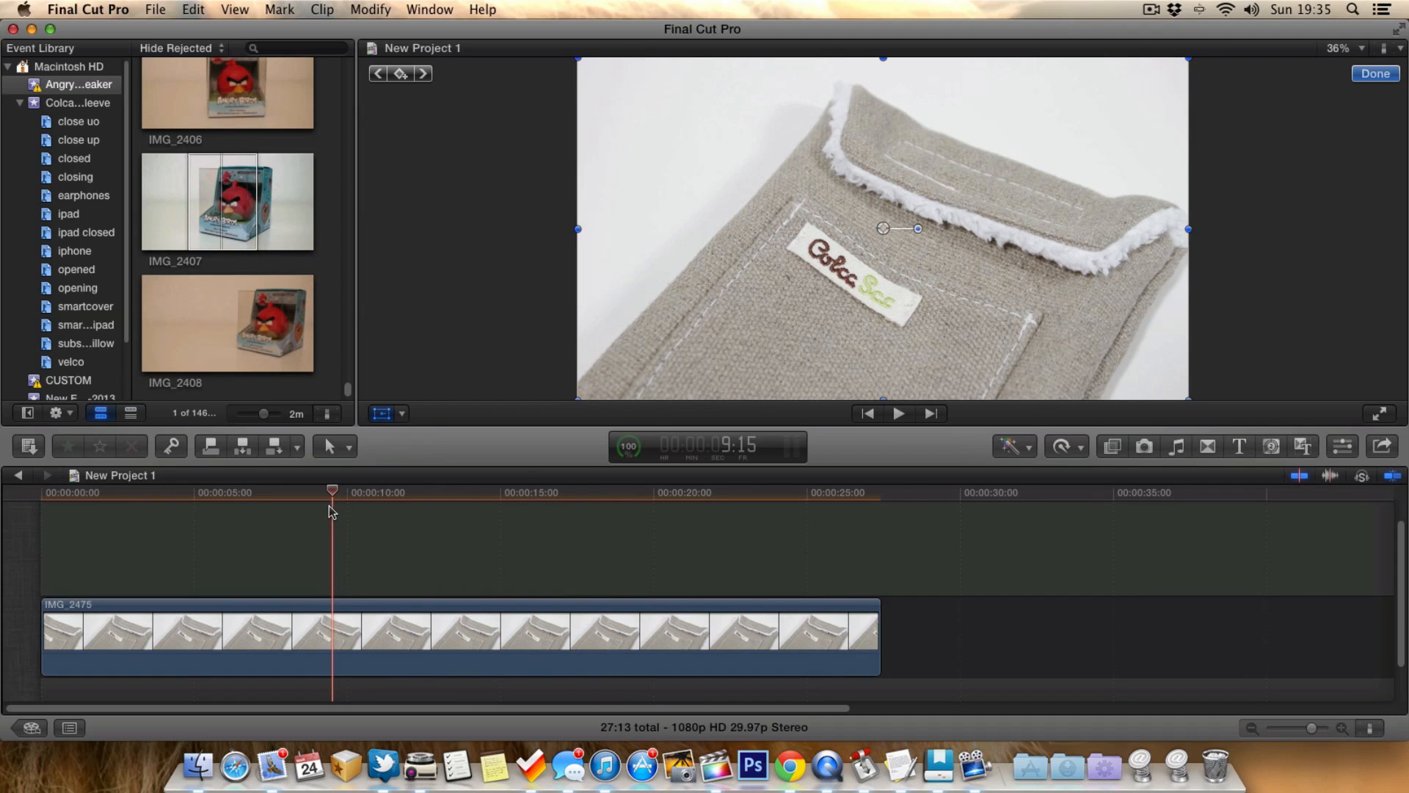
{"action": "left_click", "coordinate": [214, 187]}
{"action": "left_click_drag", "start_coordinate": [249, 249], "coordinate": [330, 539]}
{"action": "left_click_drag", "start_coordinate": [445, 554], "coordinate": [804, 552]}
Step: Apply the RT Picture in Picture effect from the Custom video effects to the IMG_2407 overlay
{"action": "left_click_drag", "start_coordinate": [336, 492], "coordinate": [297, 492]}
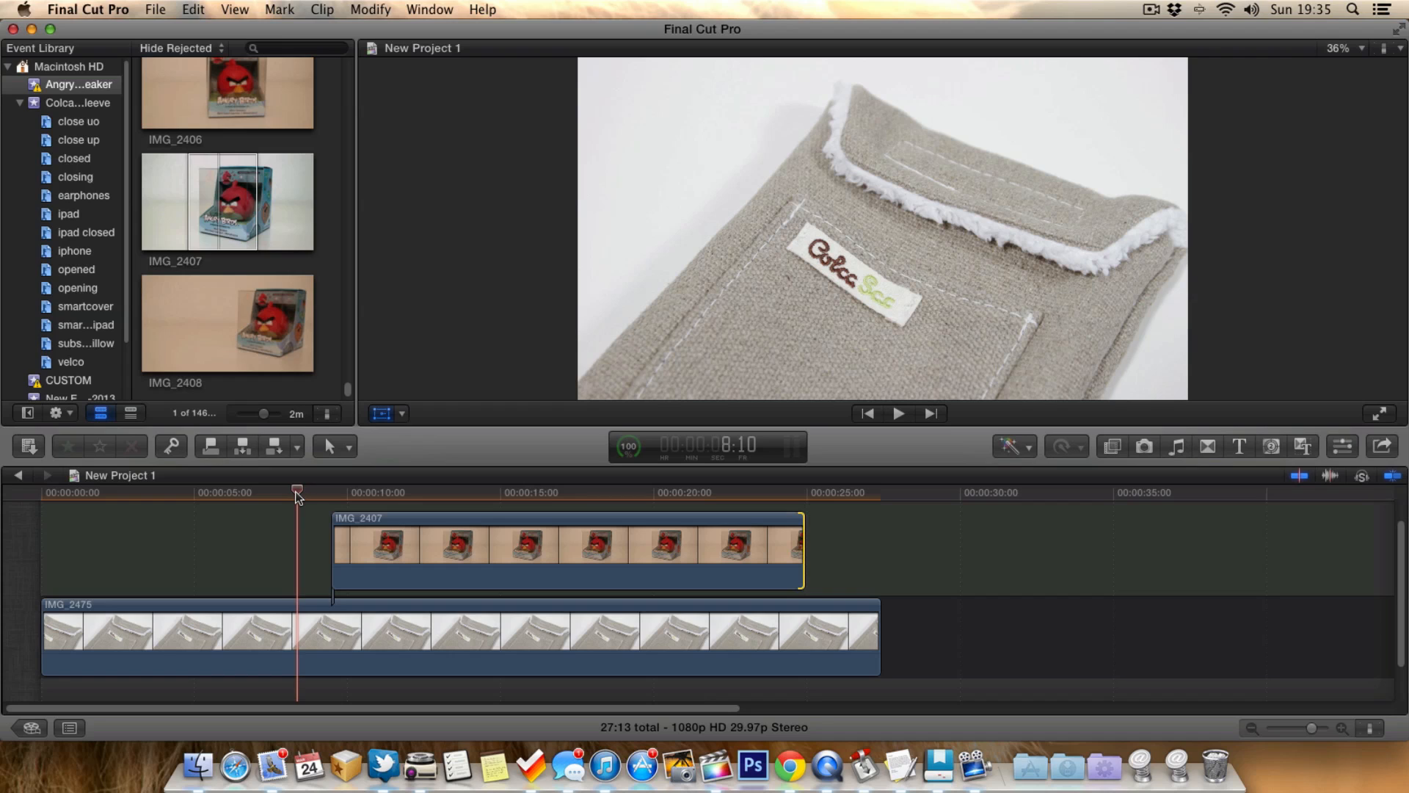
{"action": "left_click_drag", "start_coordinate": [297, 496], "coordinate": [373, 495]}
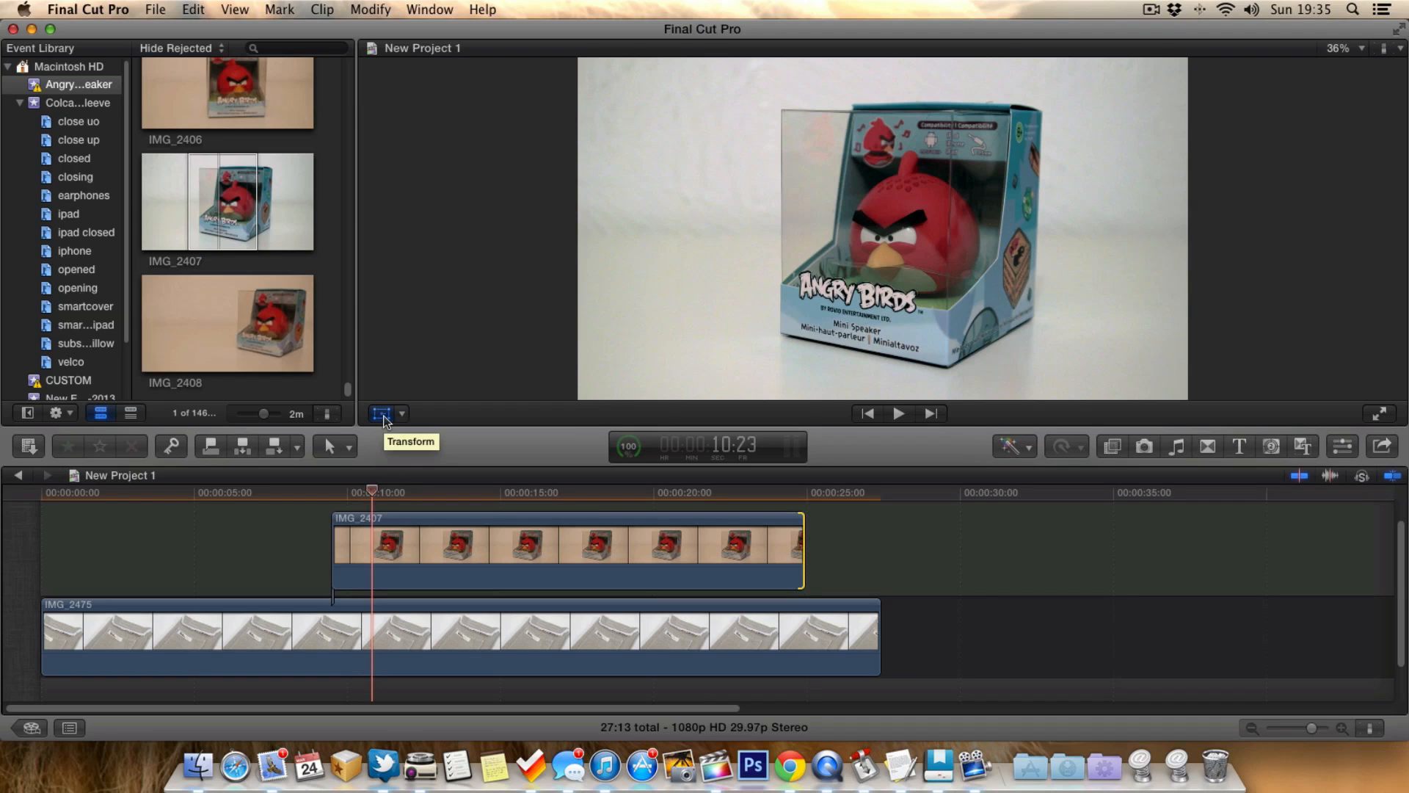
{"action": "left_click", "coordinate": [1113, 447]}
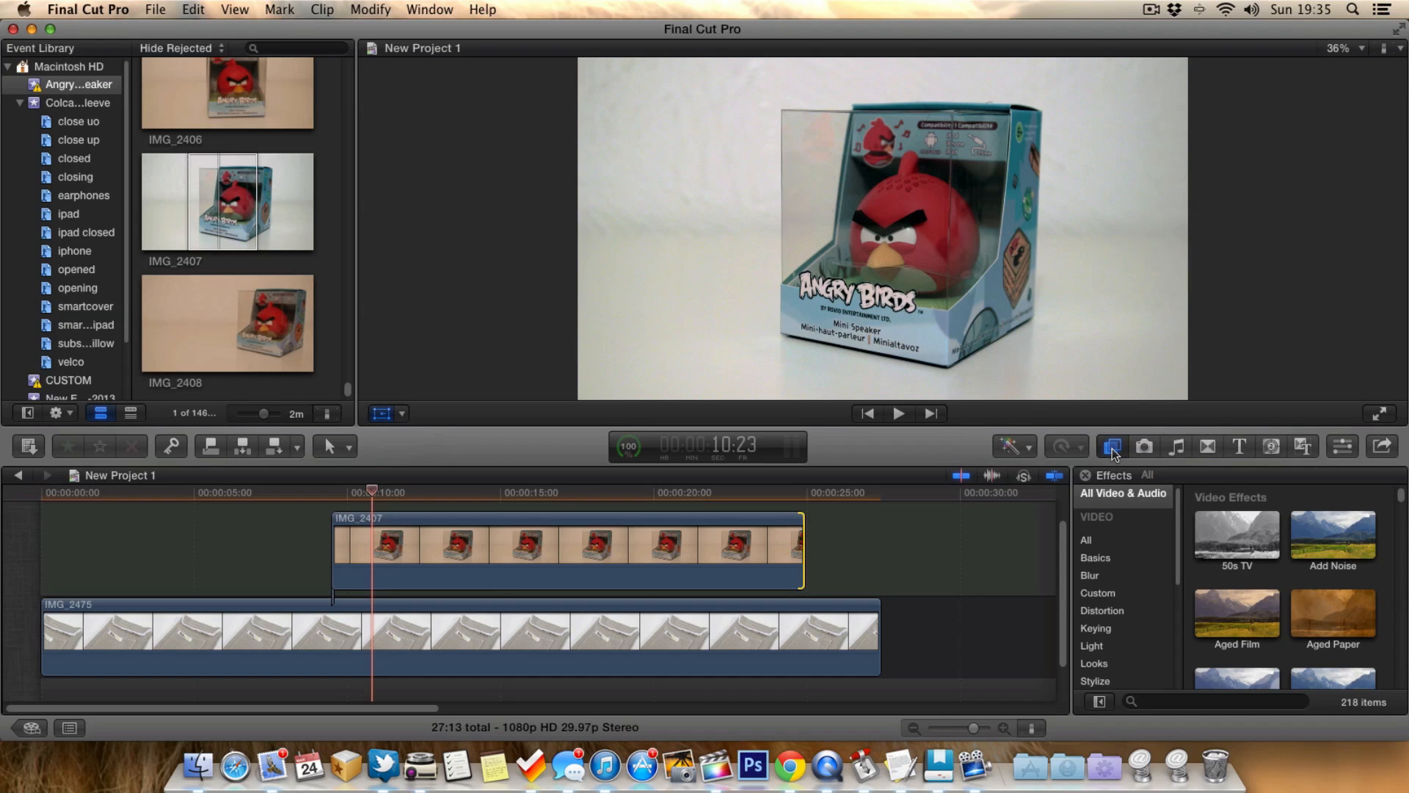
{"action": "left_click", "coordinate": [1109, 501]}
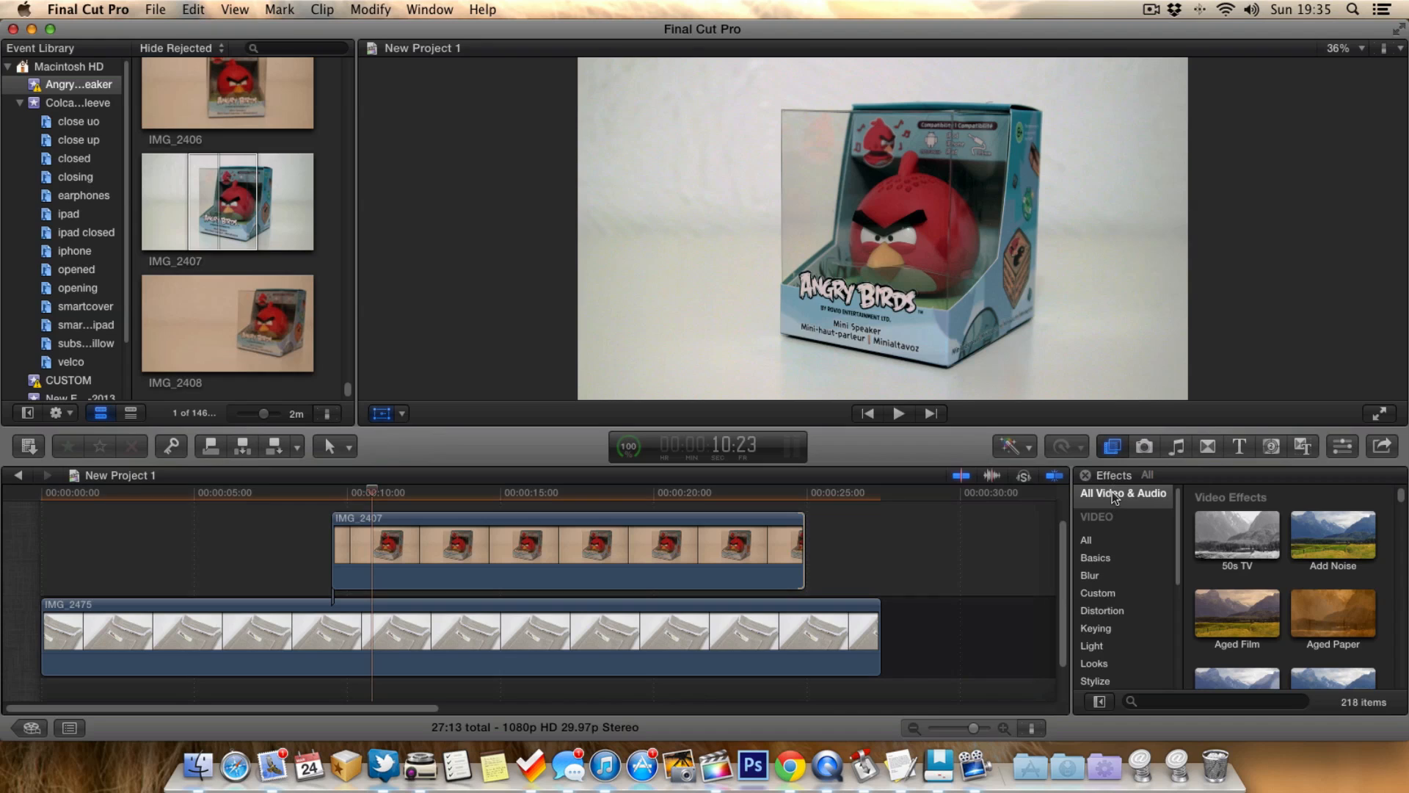
{"action": "left_click", "coordinate": [1098, 593]}
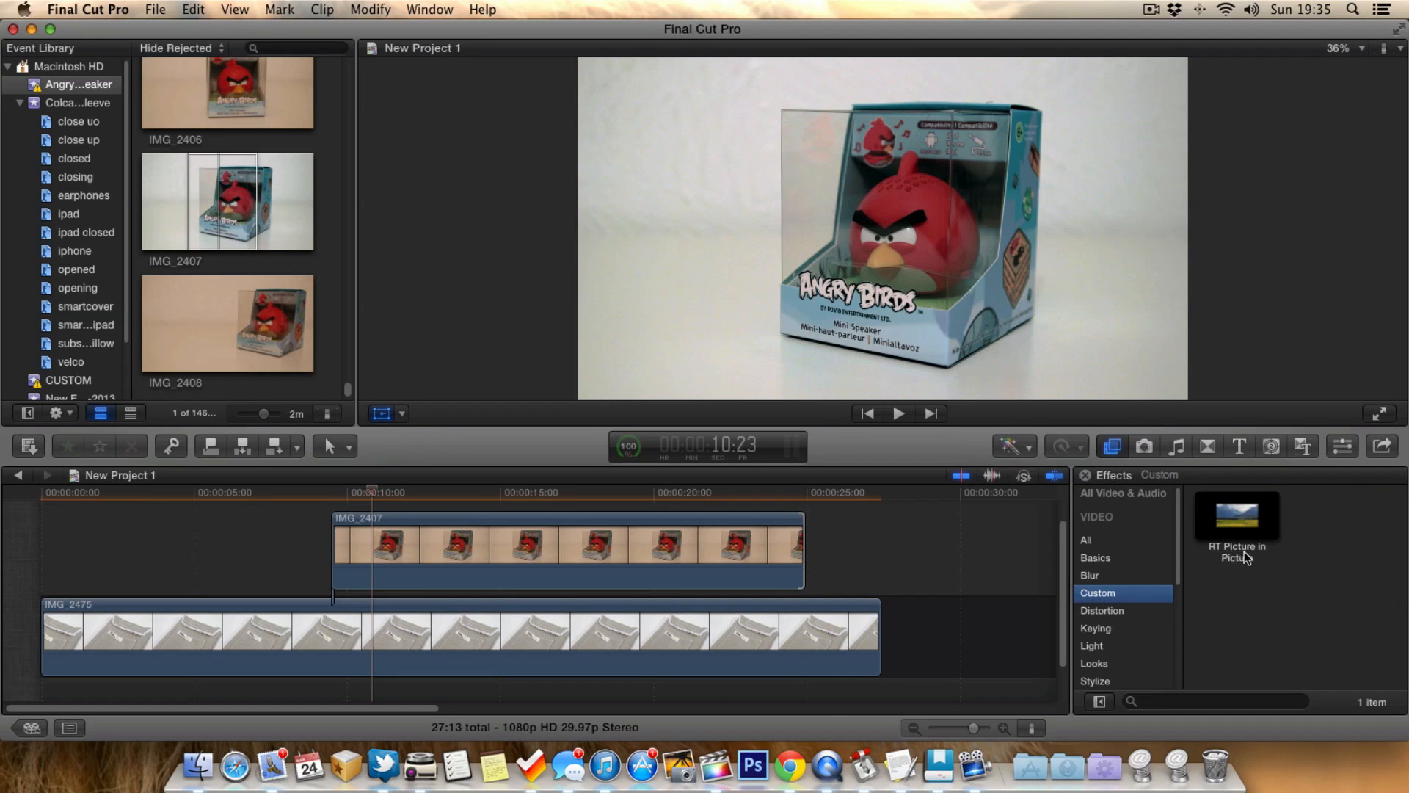
{"action": "left_click_drag", "start_coordinate": [1254, 521], "coordinate": [500, 549]}
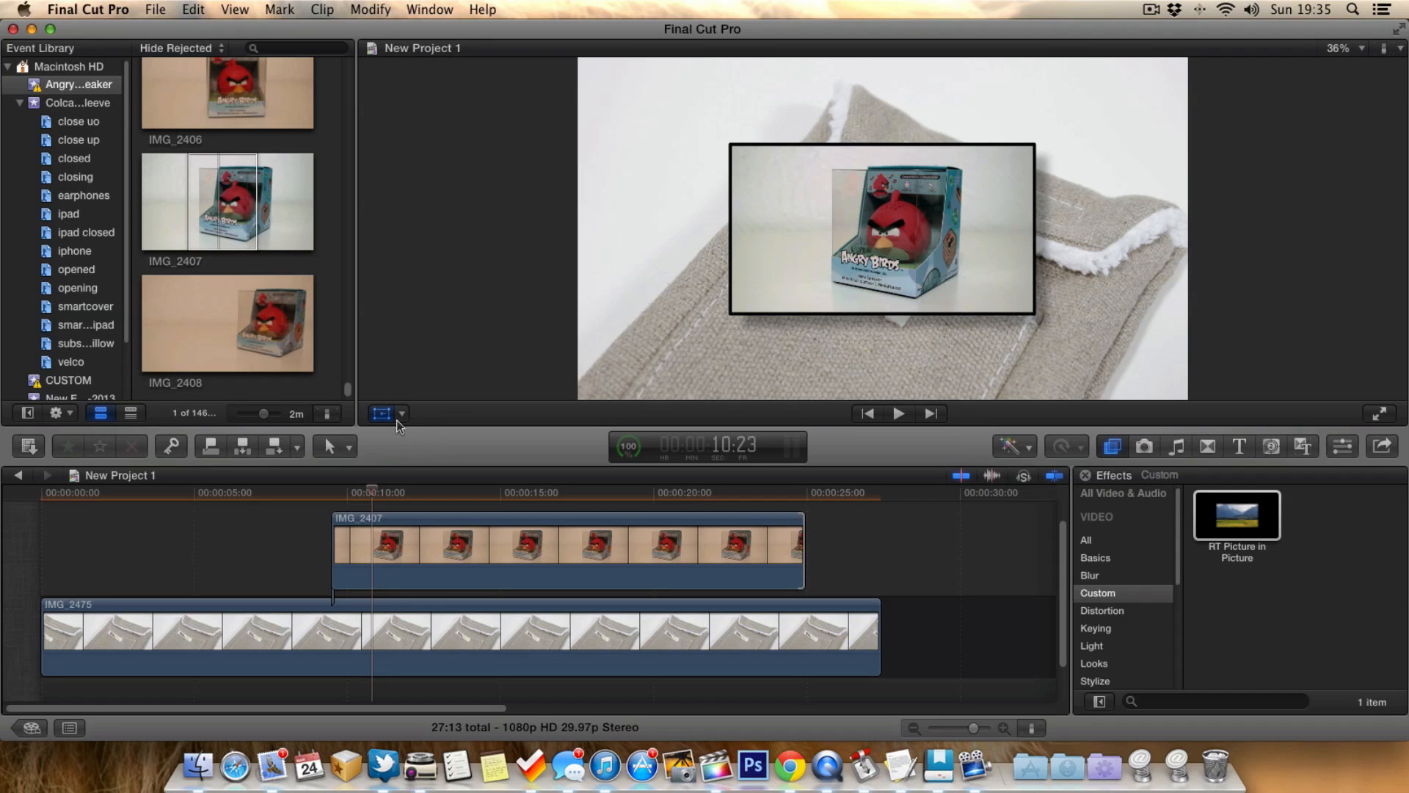
Step: Transform the bordered IMG_2407 overlay, shrinking it and placing it in the frame's upper-left corner at about X -499, Y 316 px
{"action": "left_click", "coordinate": [402, 518]}
{"action": "left_click", "coordinate": [387, 415]}
{"action": "left_click_drag", "start_coordinate": [577, 398], "coordinate": [660, 354]}
{"action": "left_click_drag", "start_coordinate": [920, 234], "coordinate": [811, 160]}
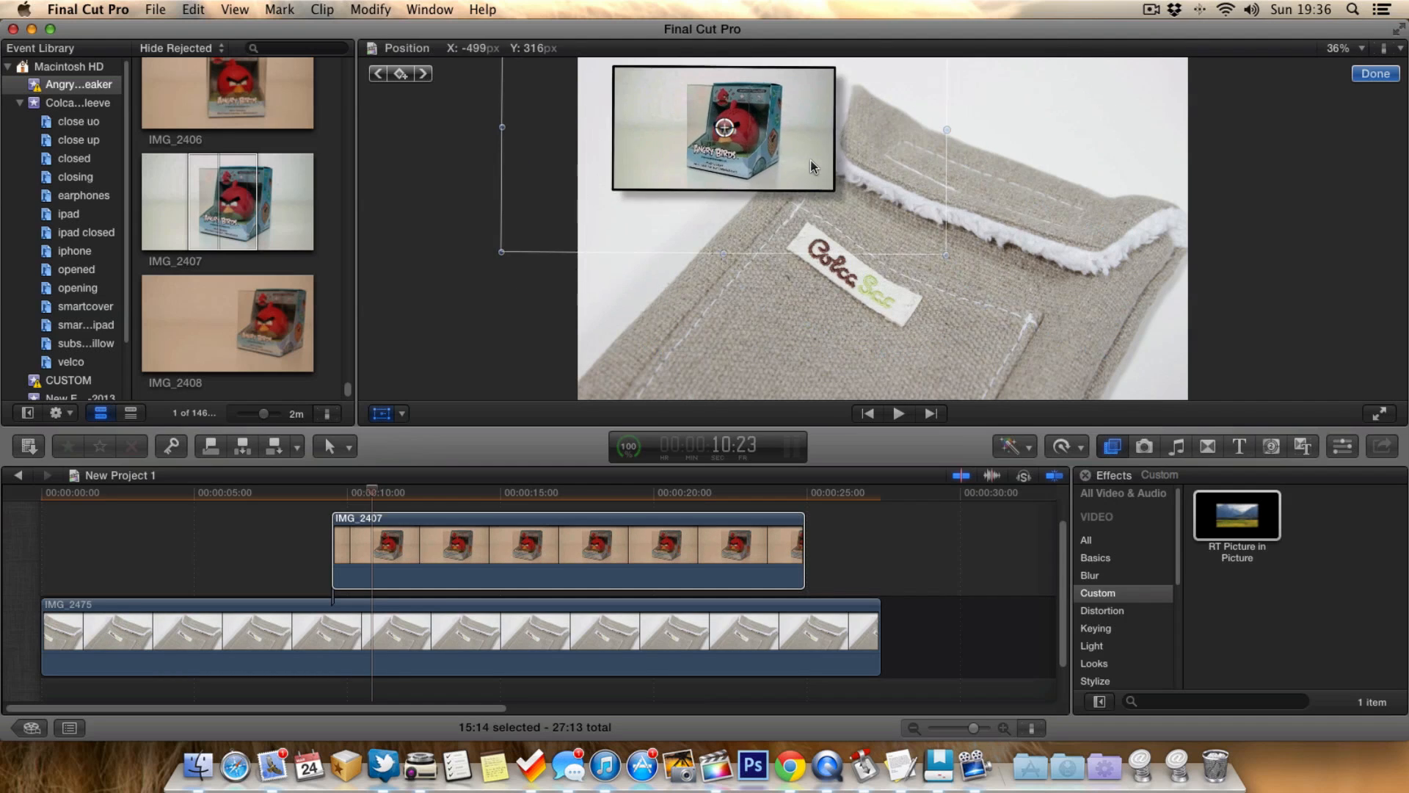
Step: Show the overlay's RT Picture in Picture parameters and test its drop shadow by turning it off and back on
{"action": "left_click", "coordinate": [1343, 445]}
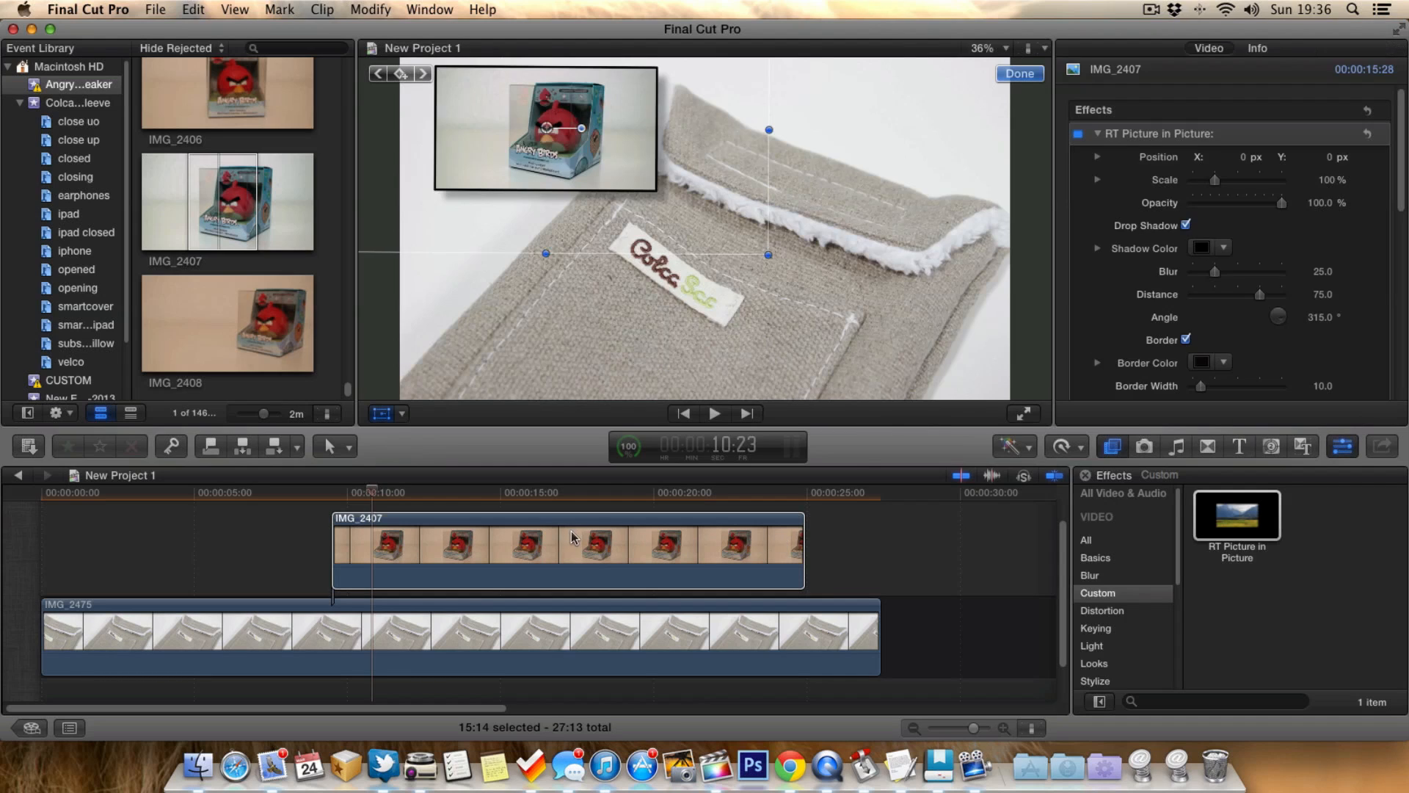
{"action": "left_click", "coordinate": [580, 540]}
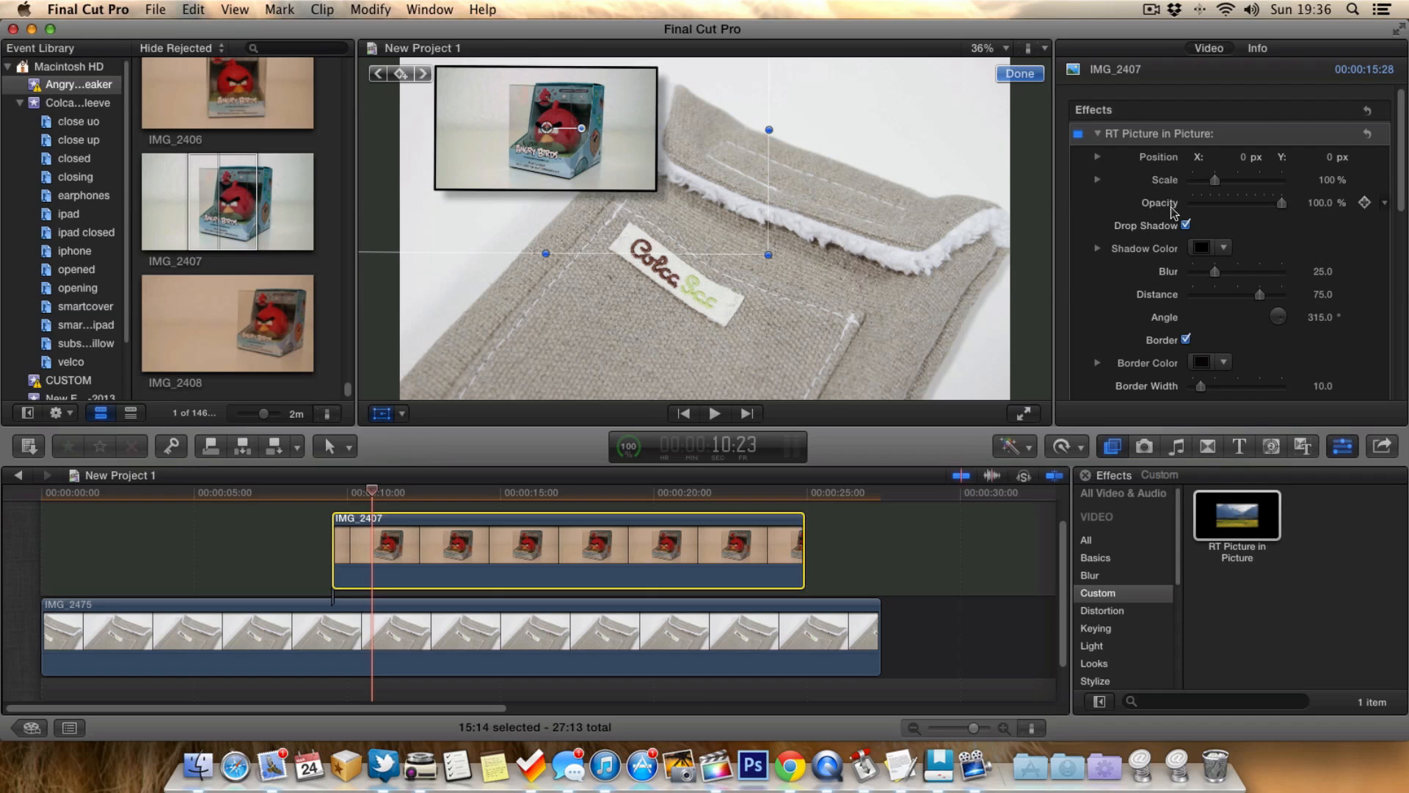
{"action": "mouse_move", "coordinate": [1282, 205]}
{"action": "left_mouse_down"}
{"action": "mouse_move", "coordinate": [1220, 209]}
{"action": "mouse_move", "coordinate": [1289, 210]}
{"action": "left_mouse_up"}
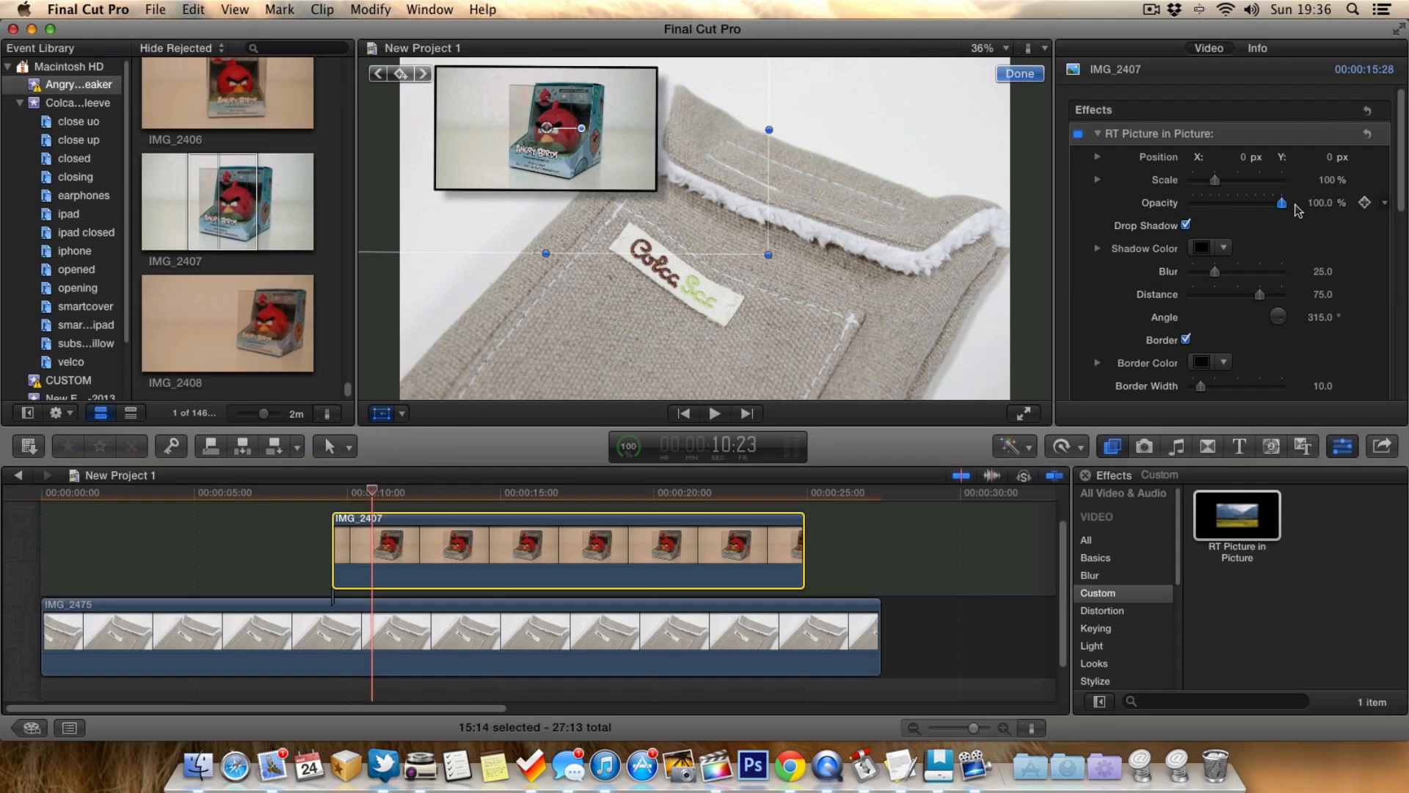
{"action": "left_click", "coordinate": [1186, 226]}
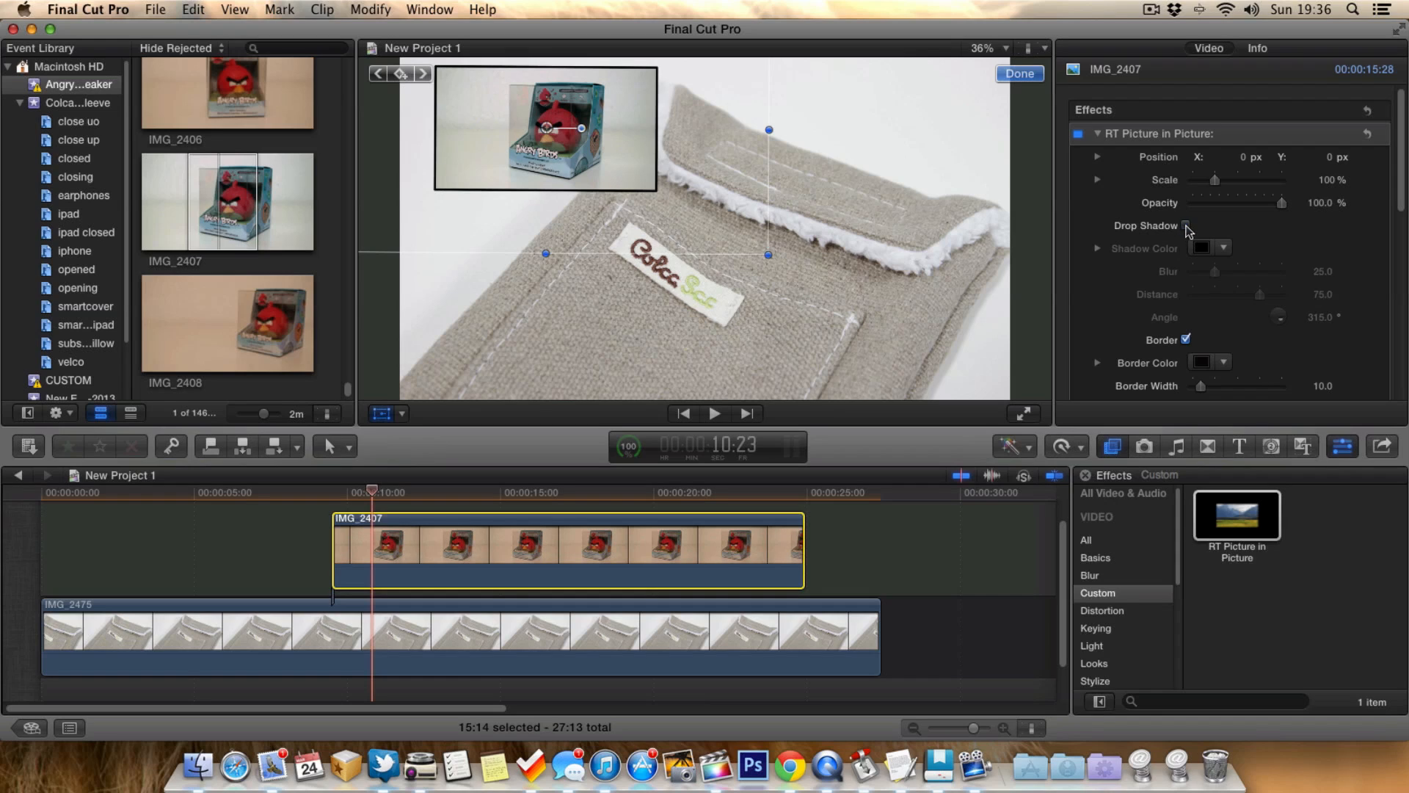
{"action": "left_click", "coordinate": [1186, 226]}
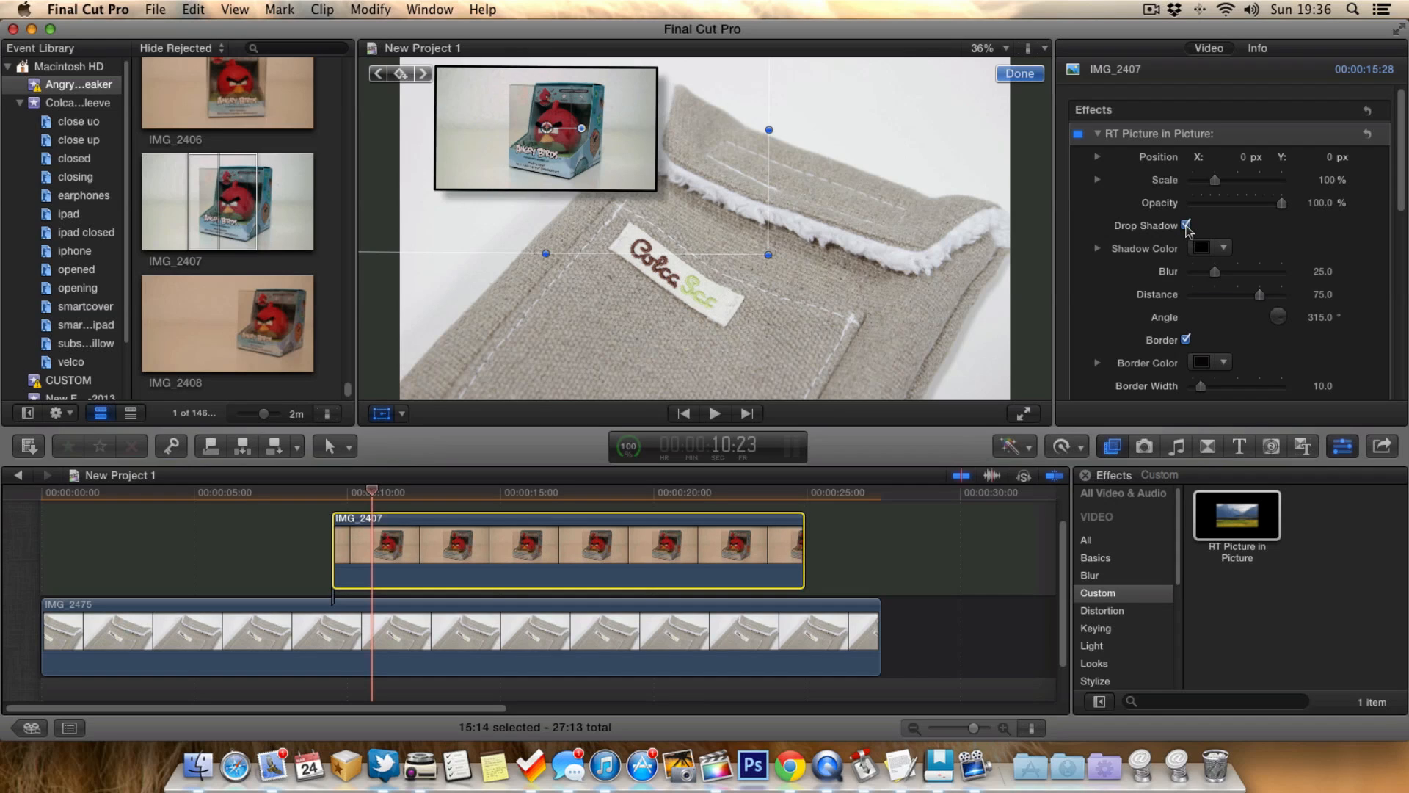
{"action": "scroll", "coordinate": [1214, 158], "scroll_direction": "down", "scroll_amount": 3}
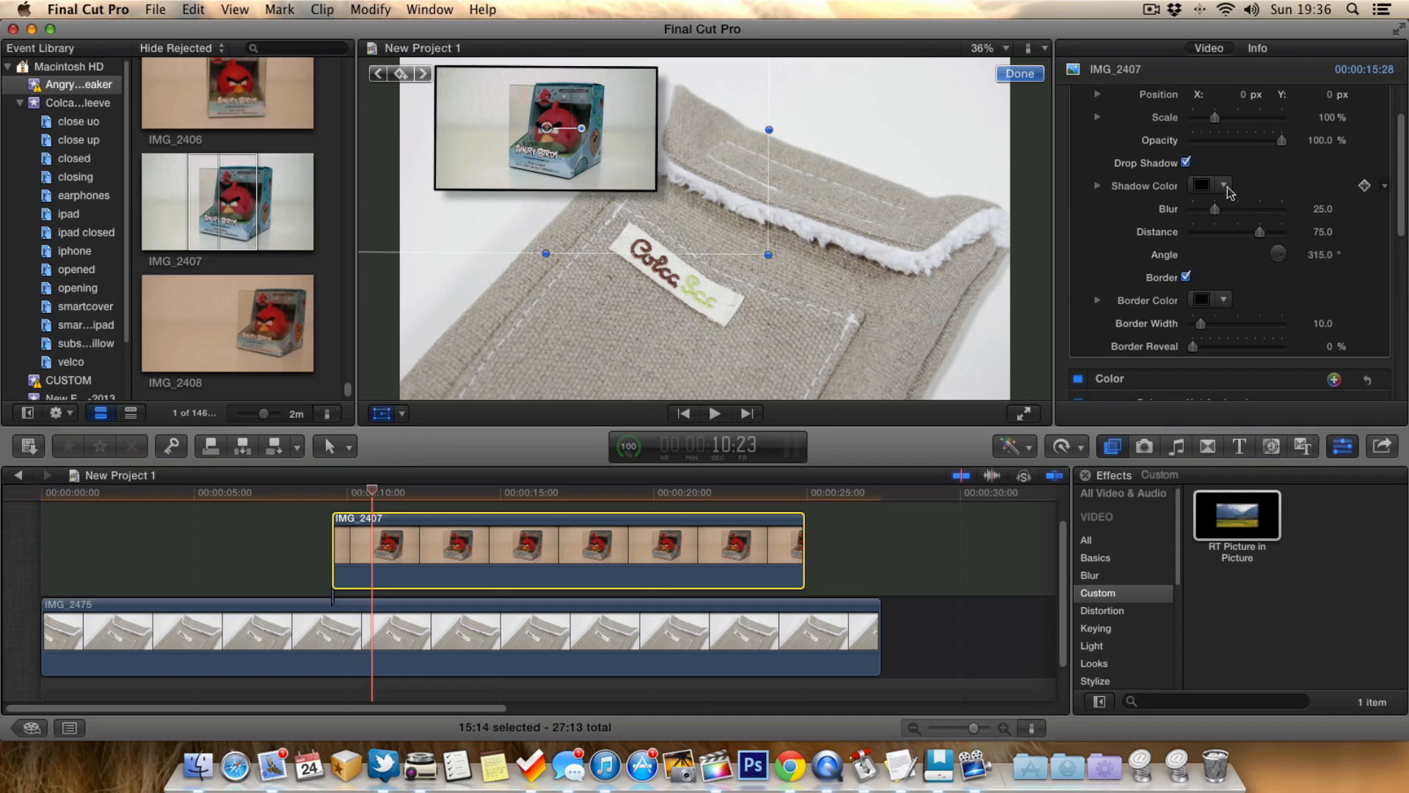
Step: Set the overlay's drop shadow distance to 59 and test its border by turning it off and back on
{"action": "mouse_move", "coordinate": [1260, 232]}
{"action": "left_mouse_down"}
{"action": "mouse_move", "coordinate": [1236, 233]}
{"action": "mouse_move", "coordinate": [1280, 232]}
{"action": "mouse_move", "coordinate": [1232, 232]}
{"action": "mouse_move", "coordinate": [1249, 235]}
{"action": "left_mouse_up"}
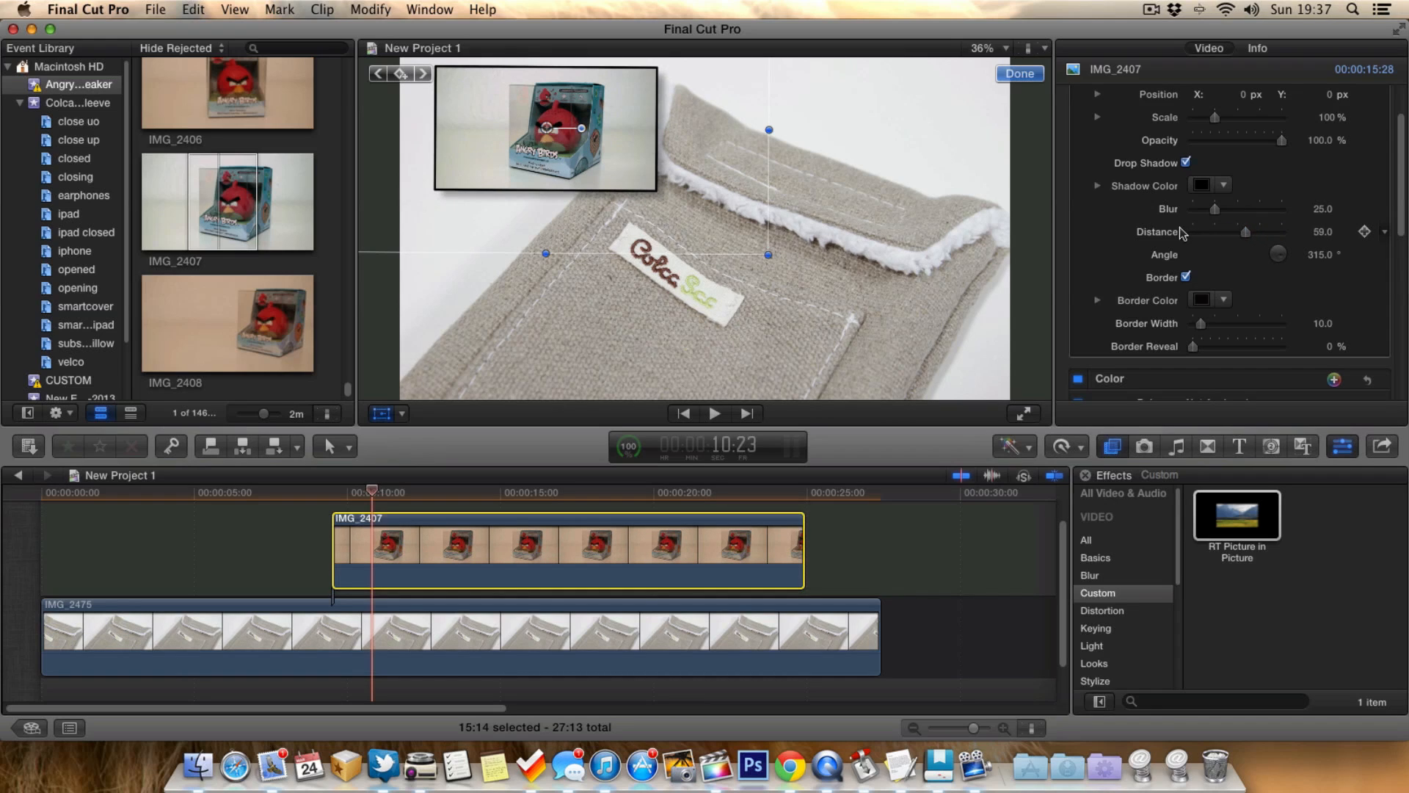
{"action": "scroll", "coordinate": [1135, 203], "scroll_direction": "down", "scroll_amount": 3}
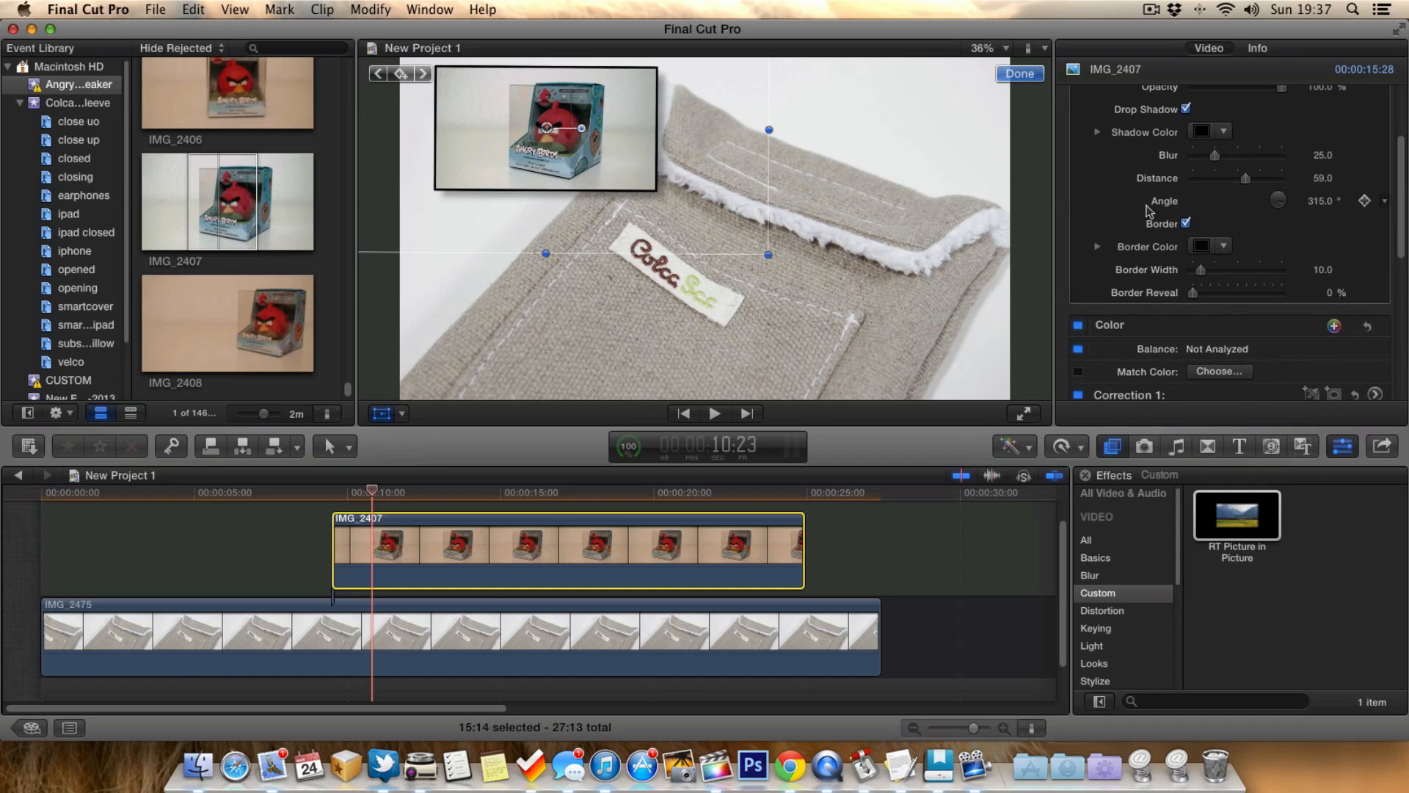
{"action": "left_click", "coordinate": [1187, 223]}
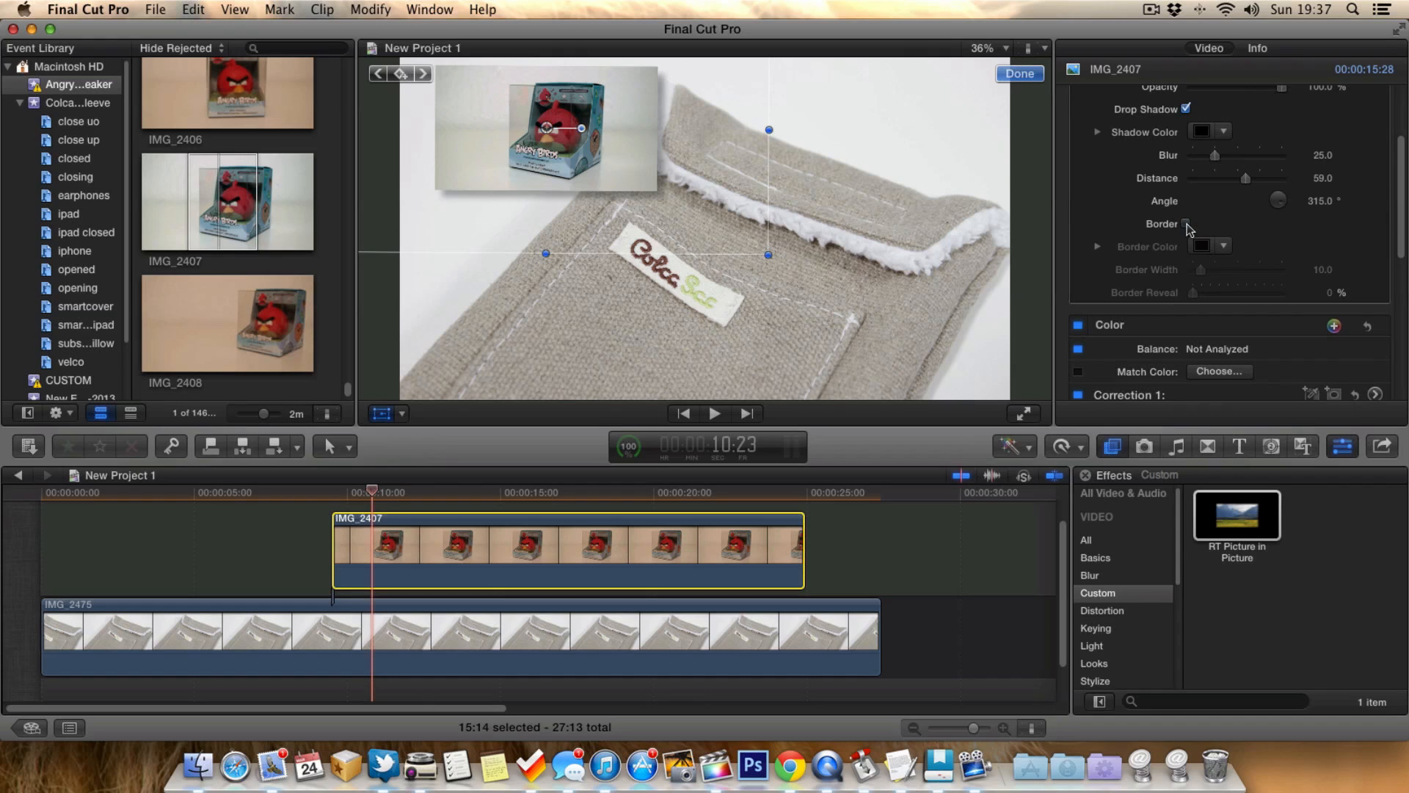
{"action": "left_click", "coordinate": [1186, 223]}
Step: Change the overlay's border color to Snow white and increase the border width
{"action": "left_click", "coordinate": [1201, 245]}
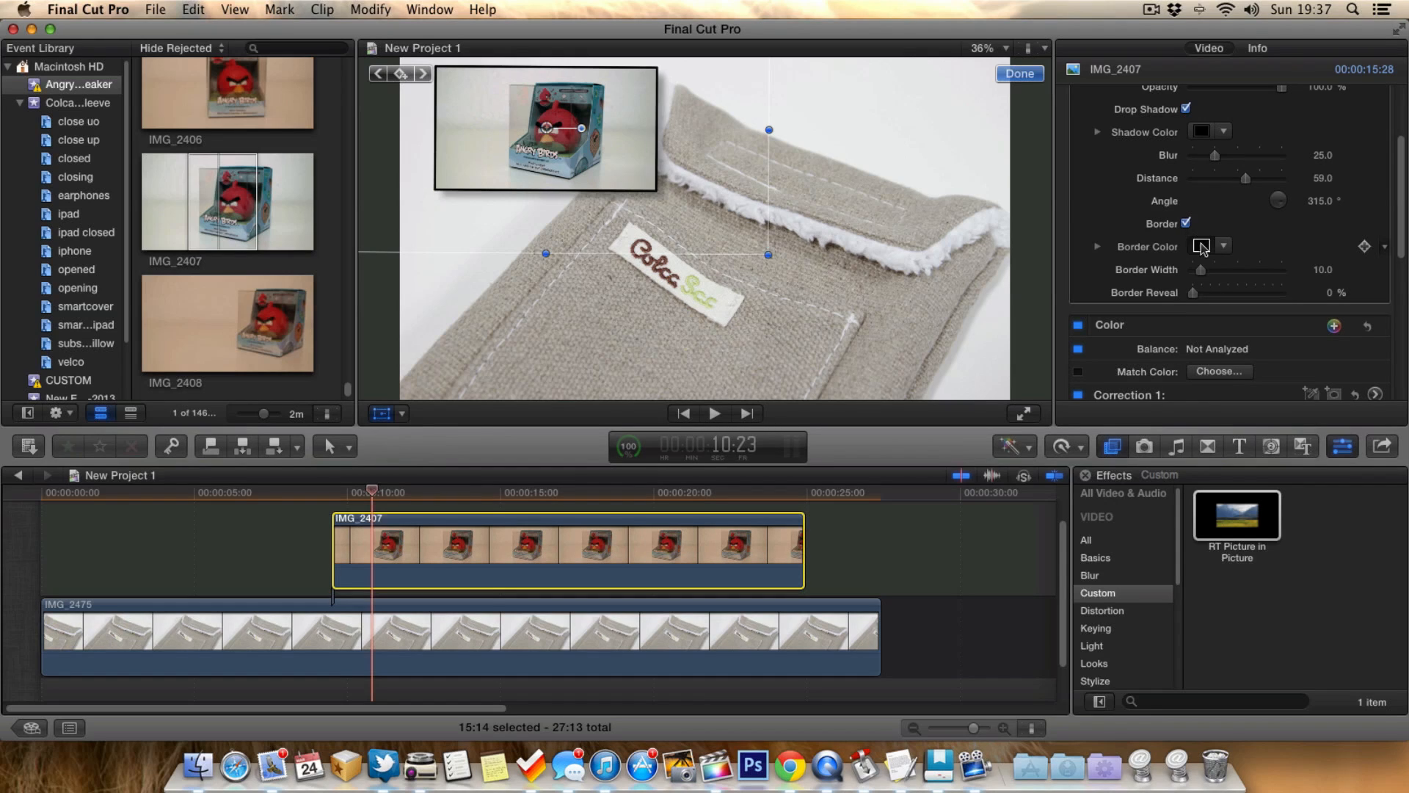
{"action": "left_click", "coordinate": [475, 496]}
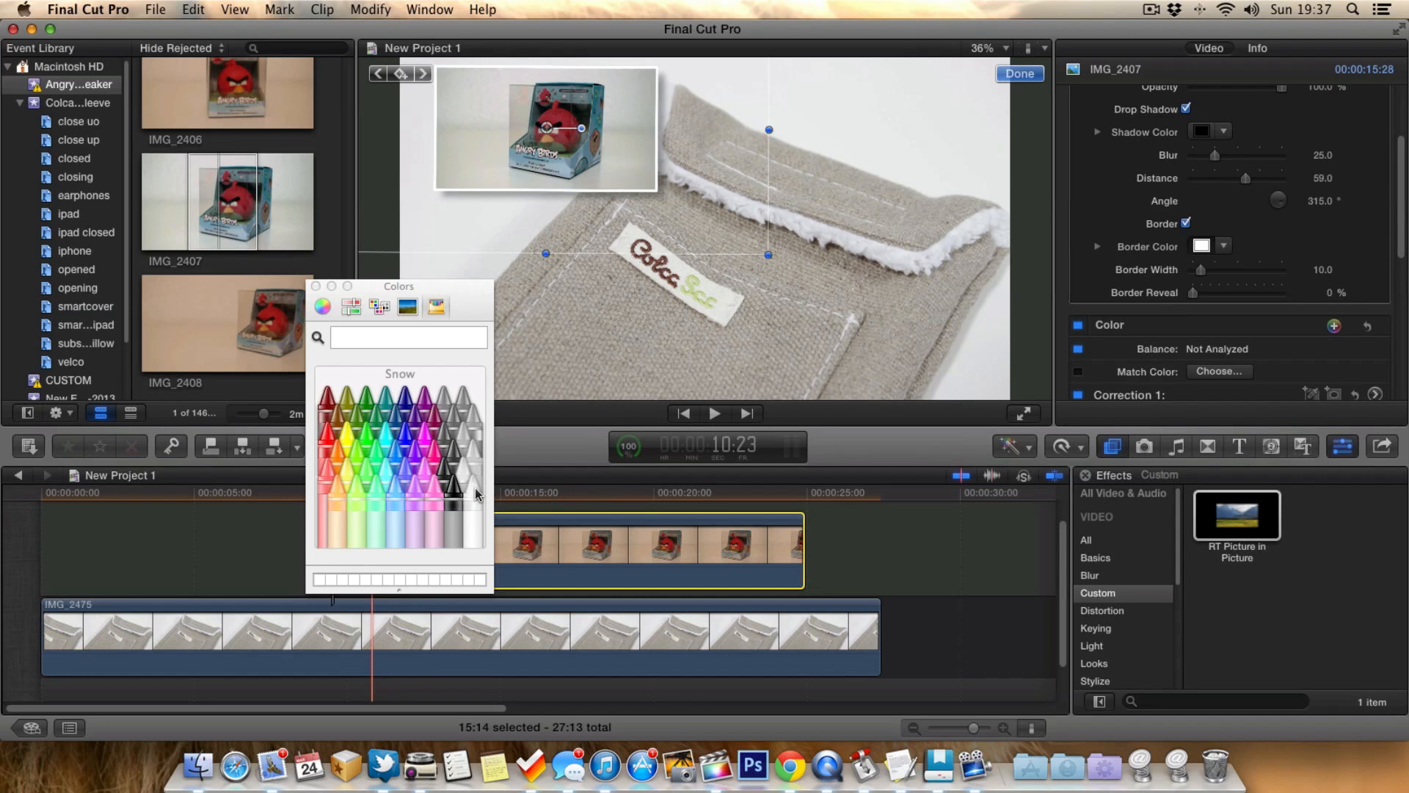
{"action": "left_click", "coordinate": [315, 285]}
{"action": "left_click_drag", "start_coordinate": [1201, 269], "coordinate": [1236, 270]}
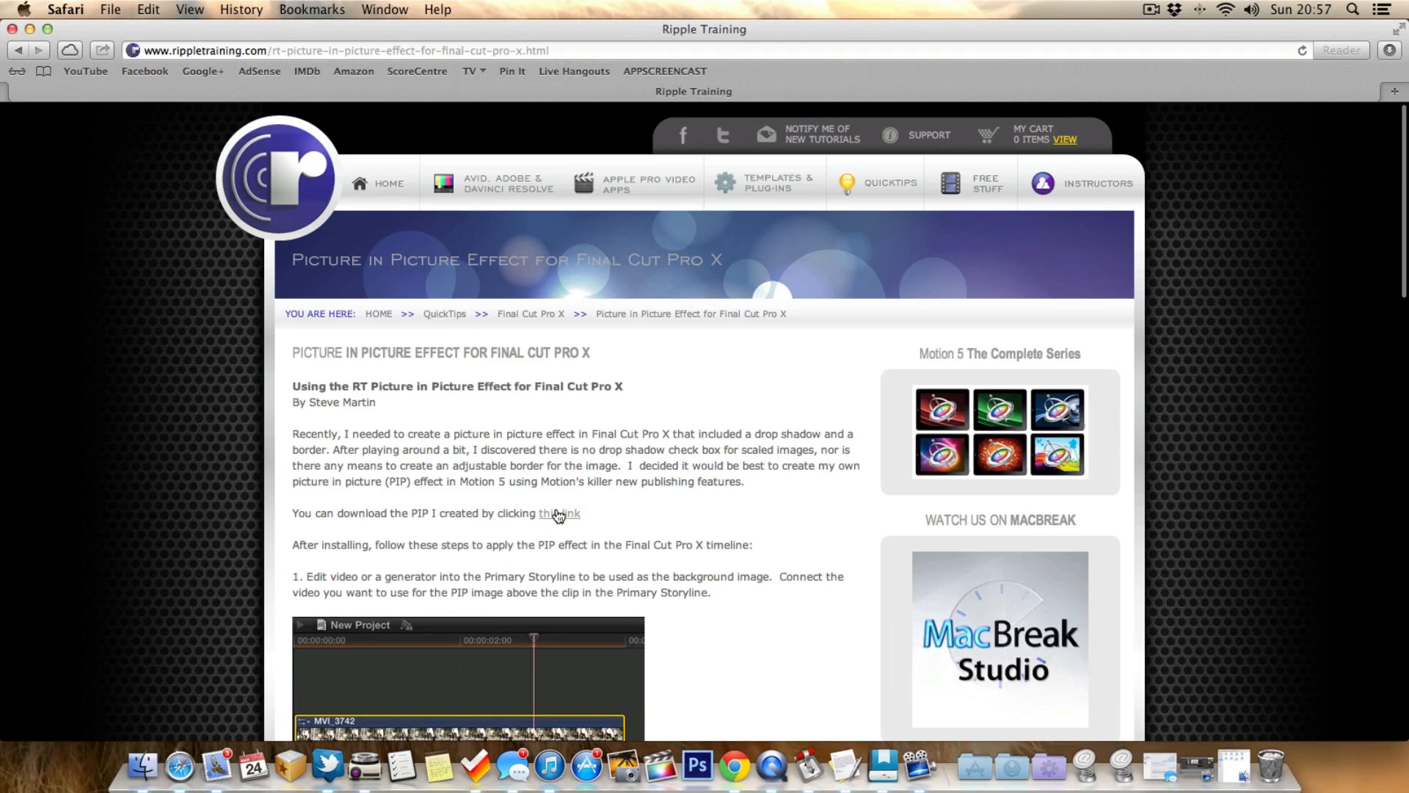
Step: Download the RT Picture in Picture disk image from the Ripple Training page in Safari and open it from the desktop
{"action": "left_click", "coordinate": [557, 514]}
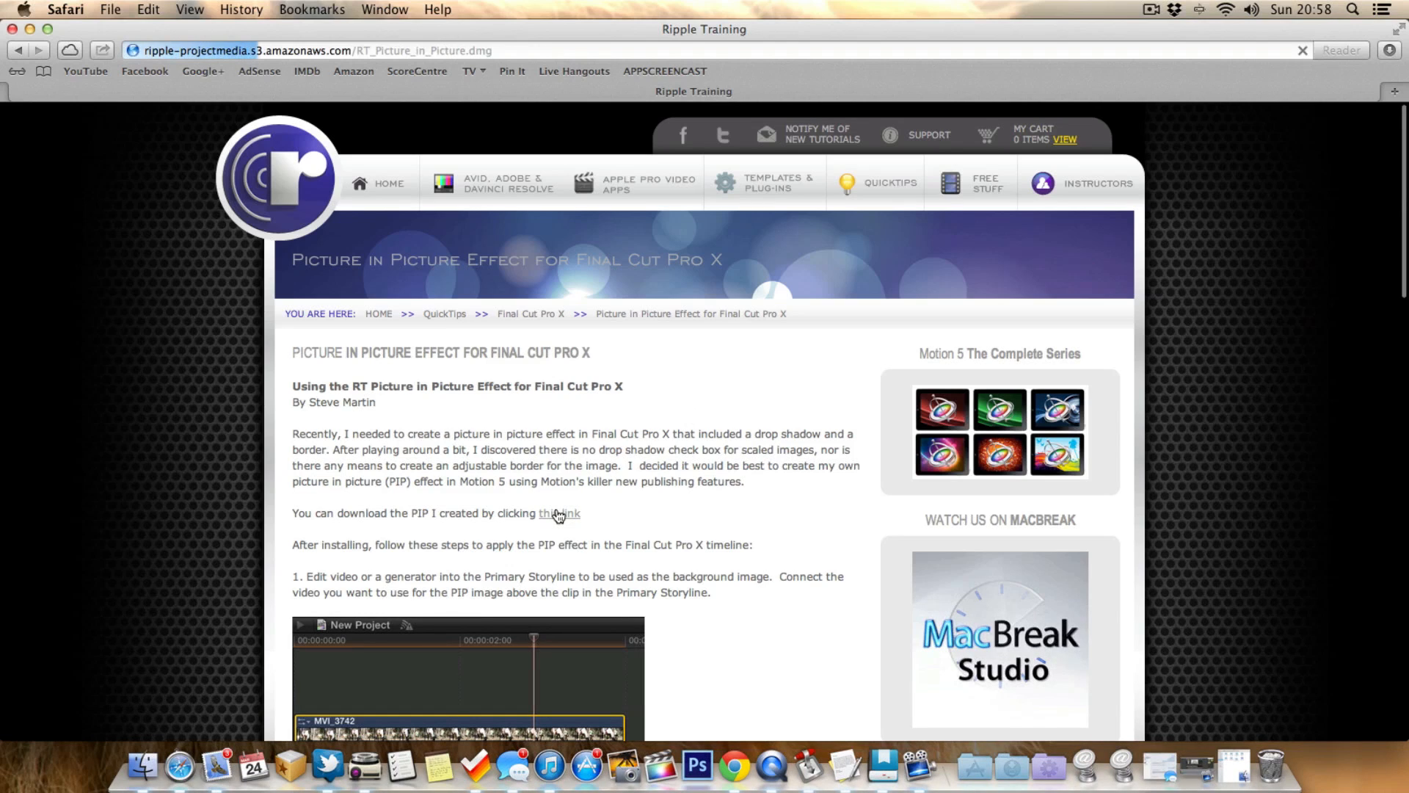
{"action": "left_click", "coordinate": [31, 29]}
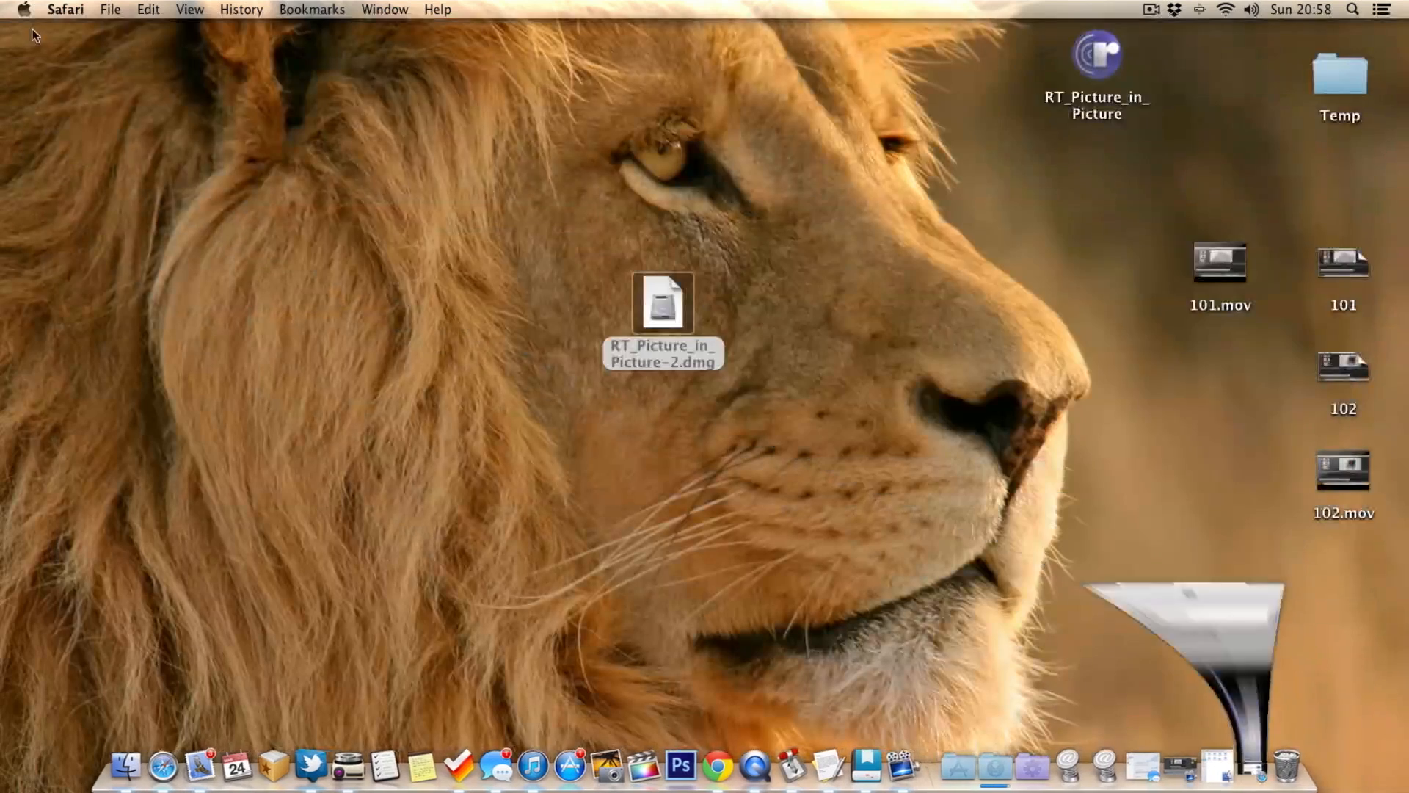
{"action": "left_click_drag", "start_coordinate": [674, 315], "coordinate": [645, 368]}
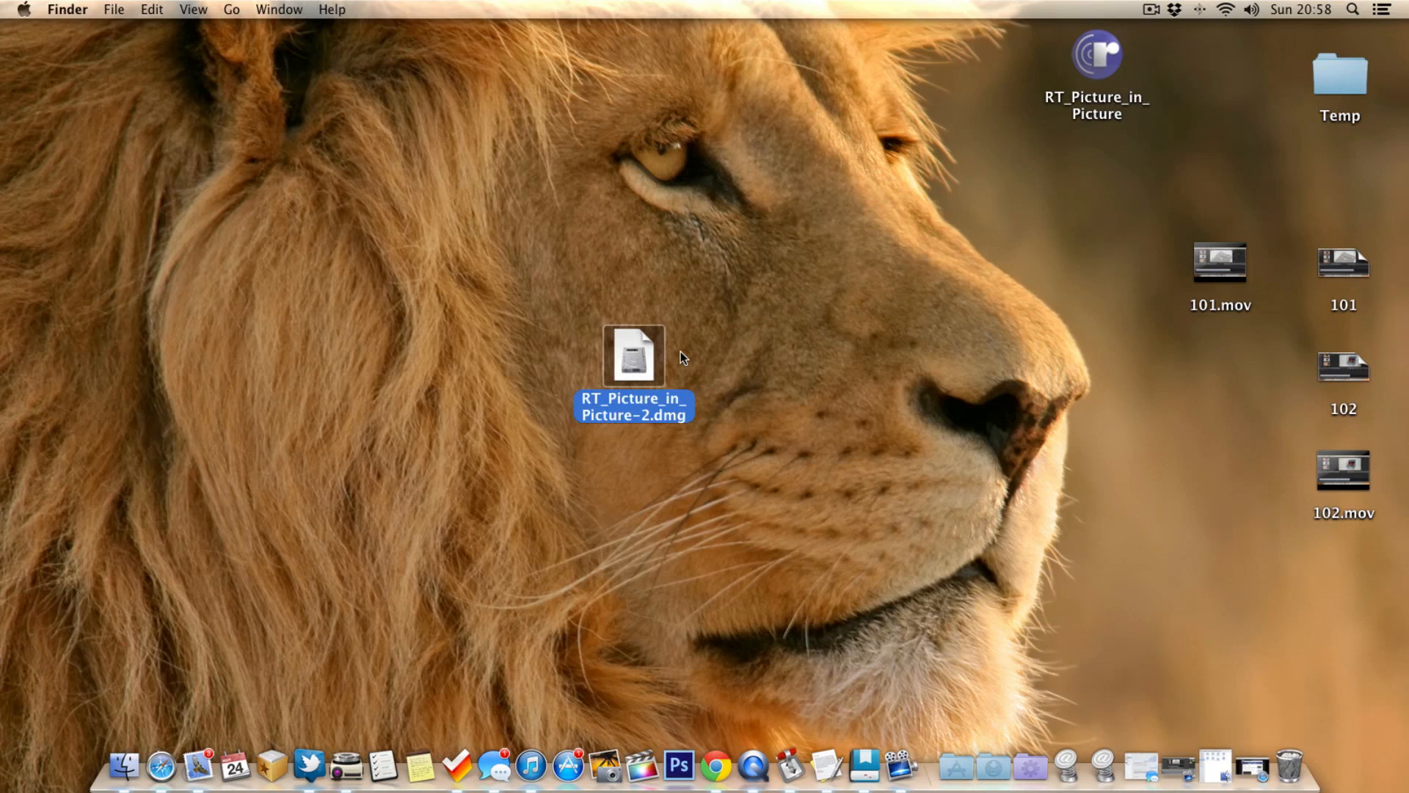
{"action": "double_click", "coordinate": [641, 349]}
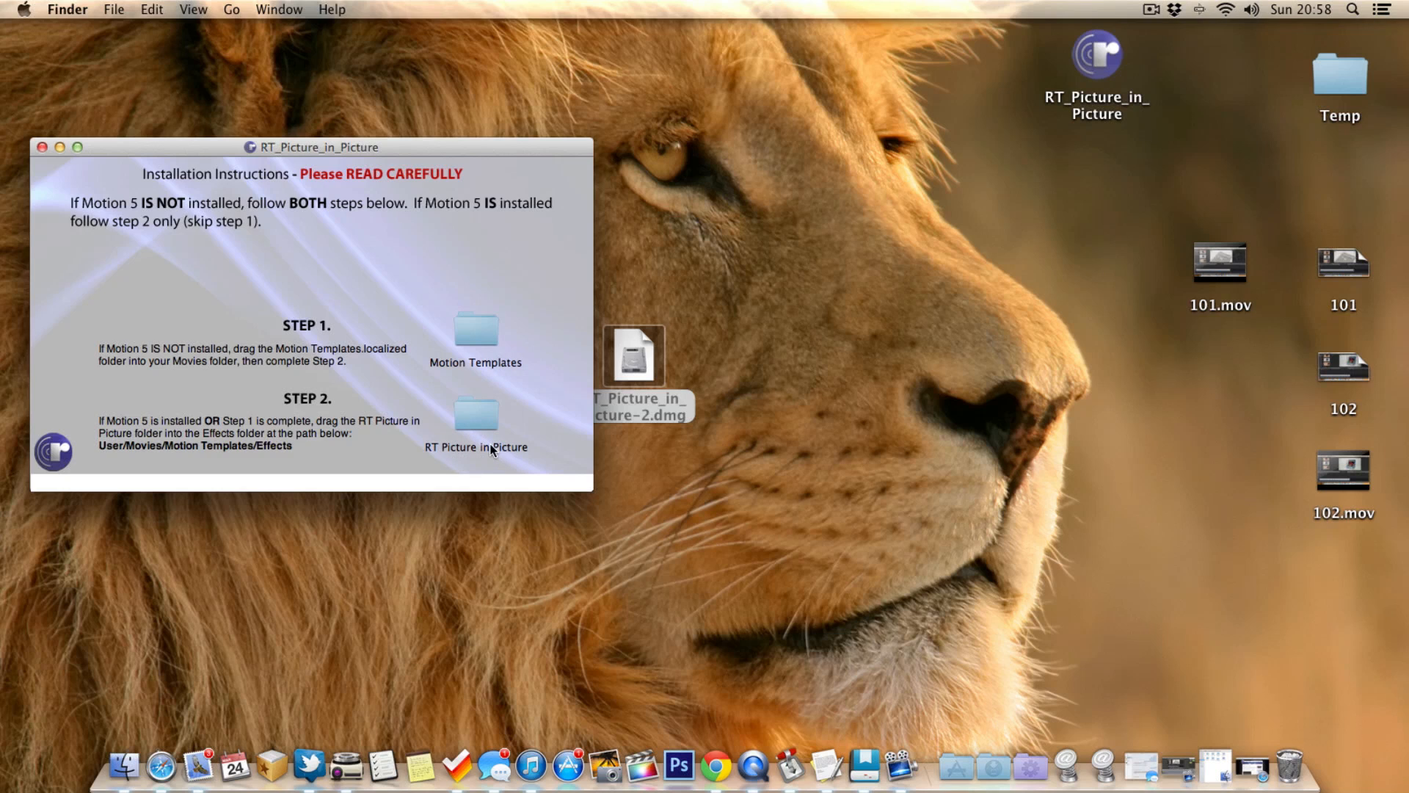
Step: Arrange the RT_Picture_in_Picture installer window and the Movies folder window side by side on the desktop
{"action": "left_click_drag", "start_coordinate": [414, 144], "coordinate": [395, 55]}
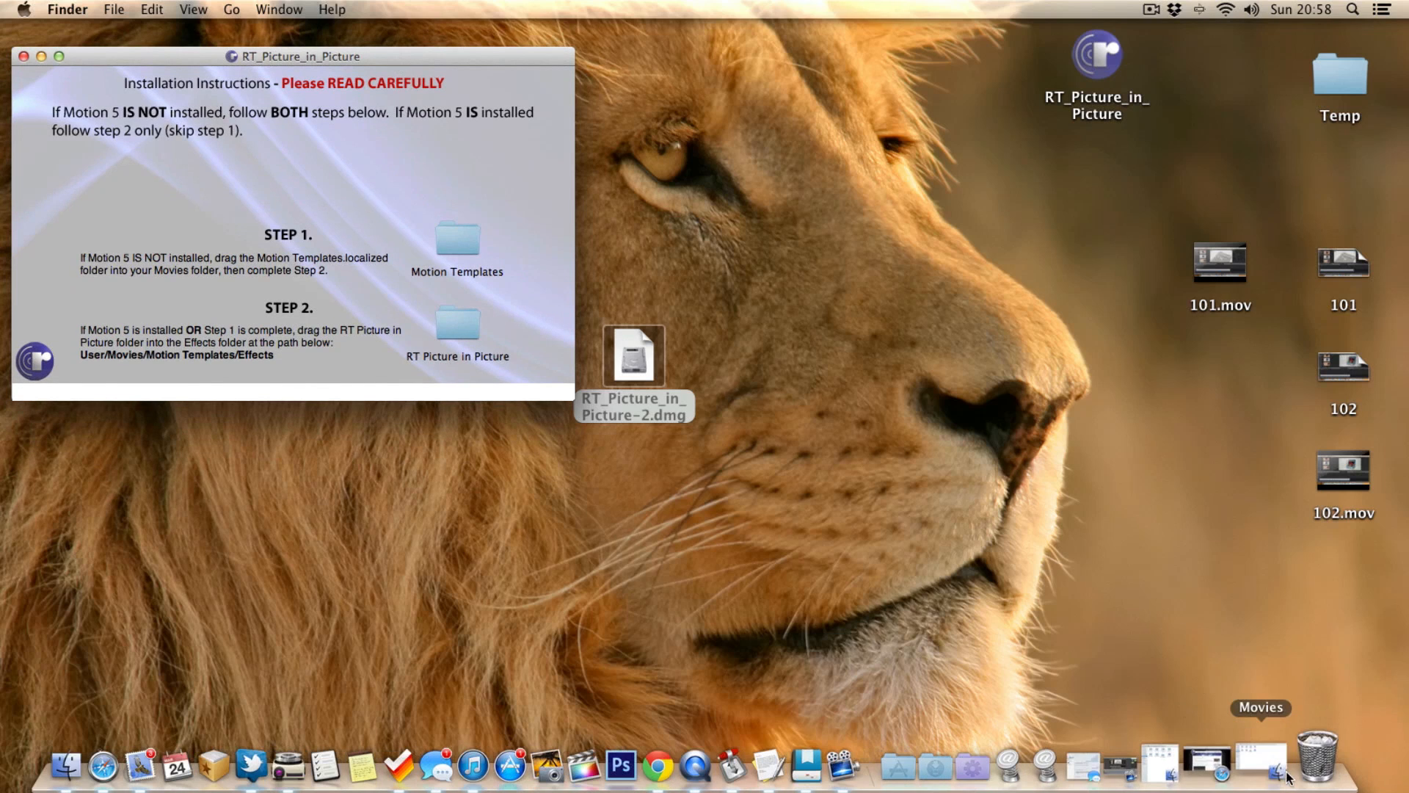
{"action": "left_click", "coordinate": [1252, 767]}
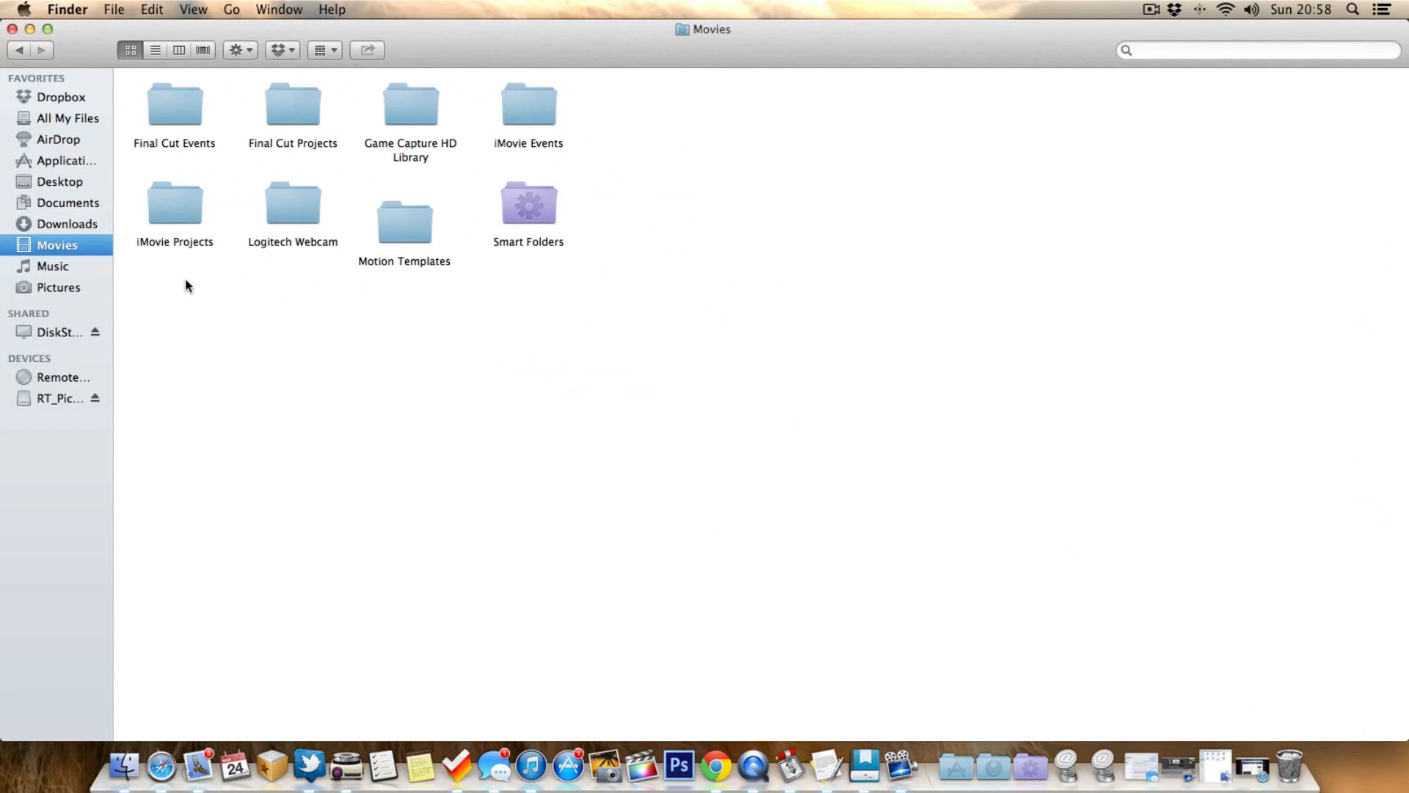
{"action": "left_click_drag", "start_coordinate": [600, 28], "coordinate": [1407, 74]}
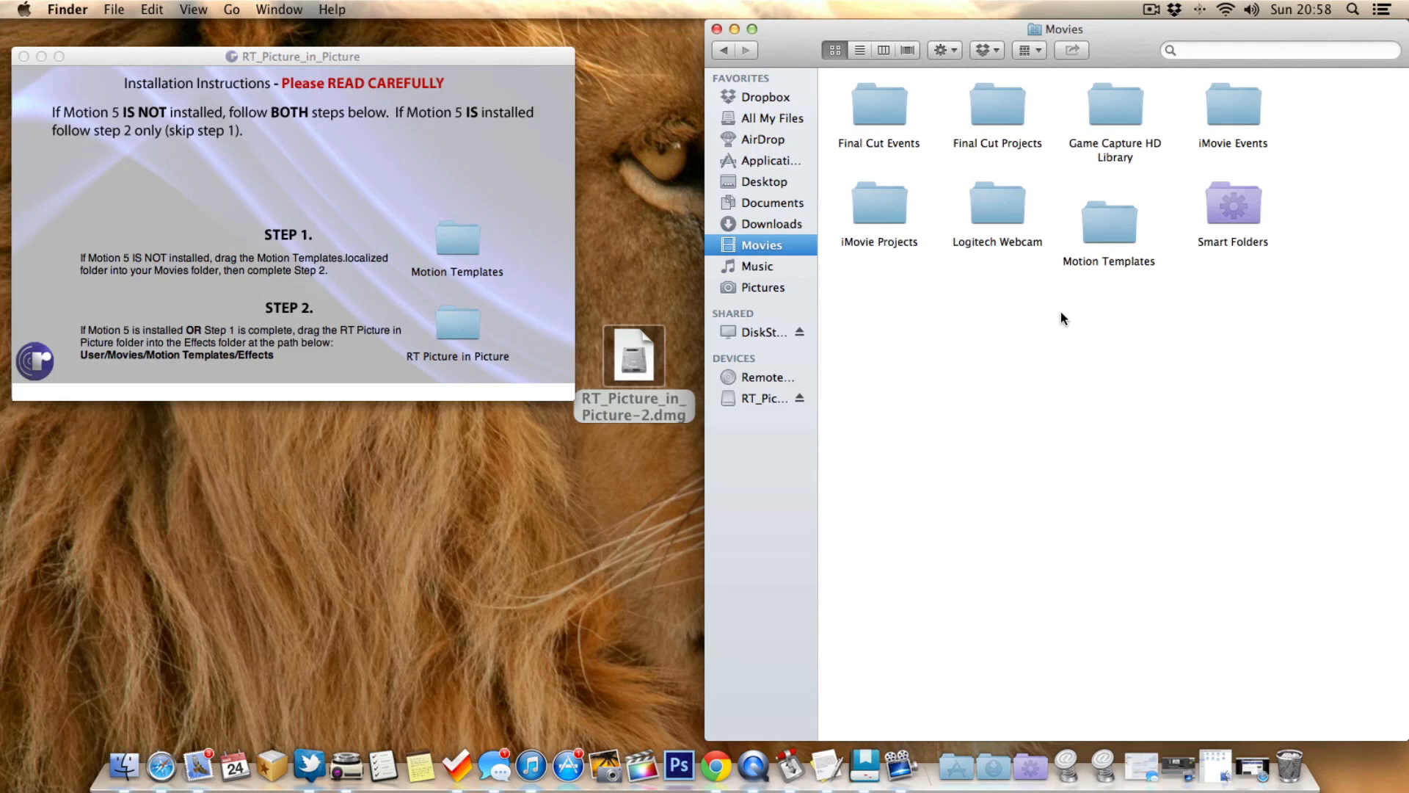
Step: Copy the RT Picture in Picture folder from the disk image into Movies/Motion Templates/Effects
{"action": "double_click", "coordinate": [1111, 227]}
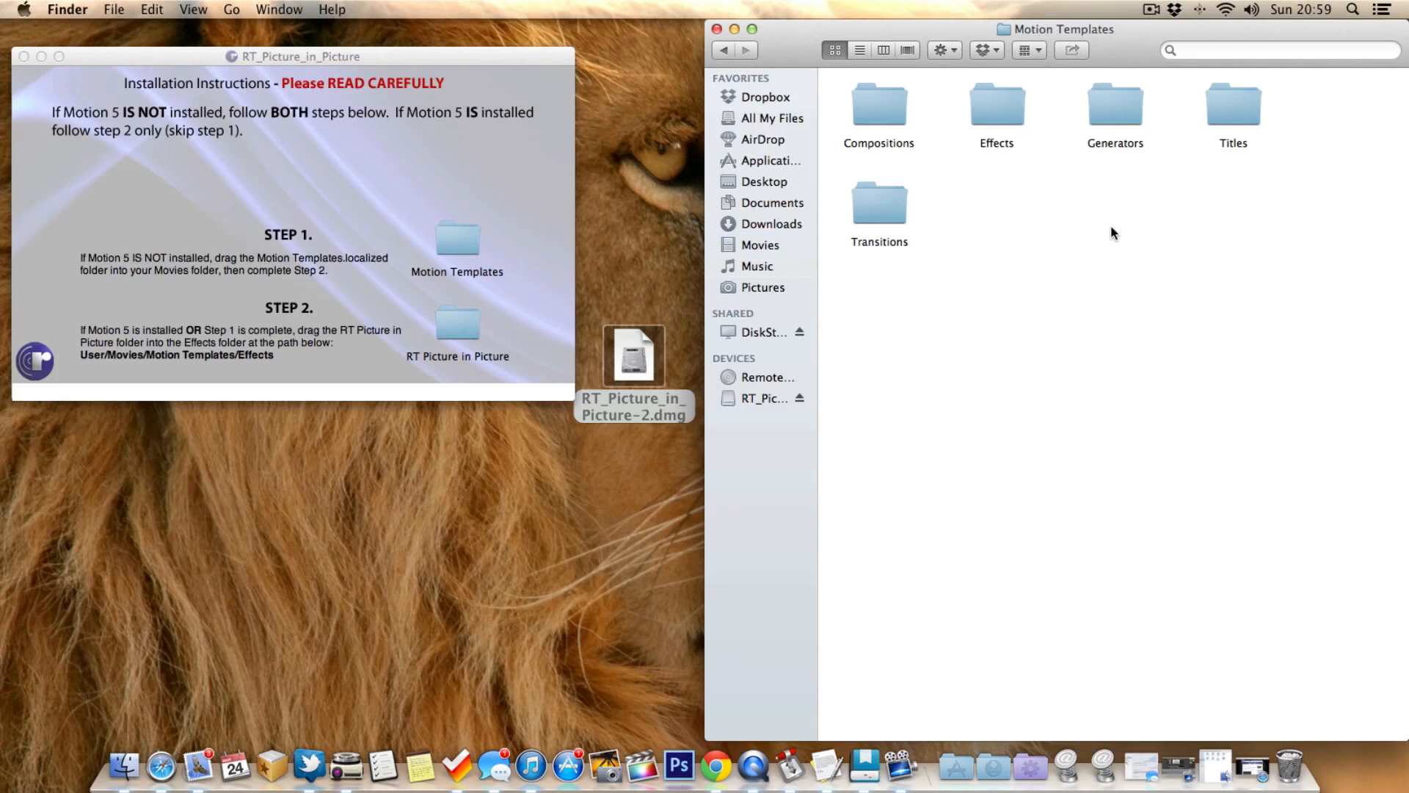
{"action": "double_click", "coordinate": [991, 102]}
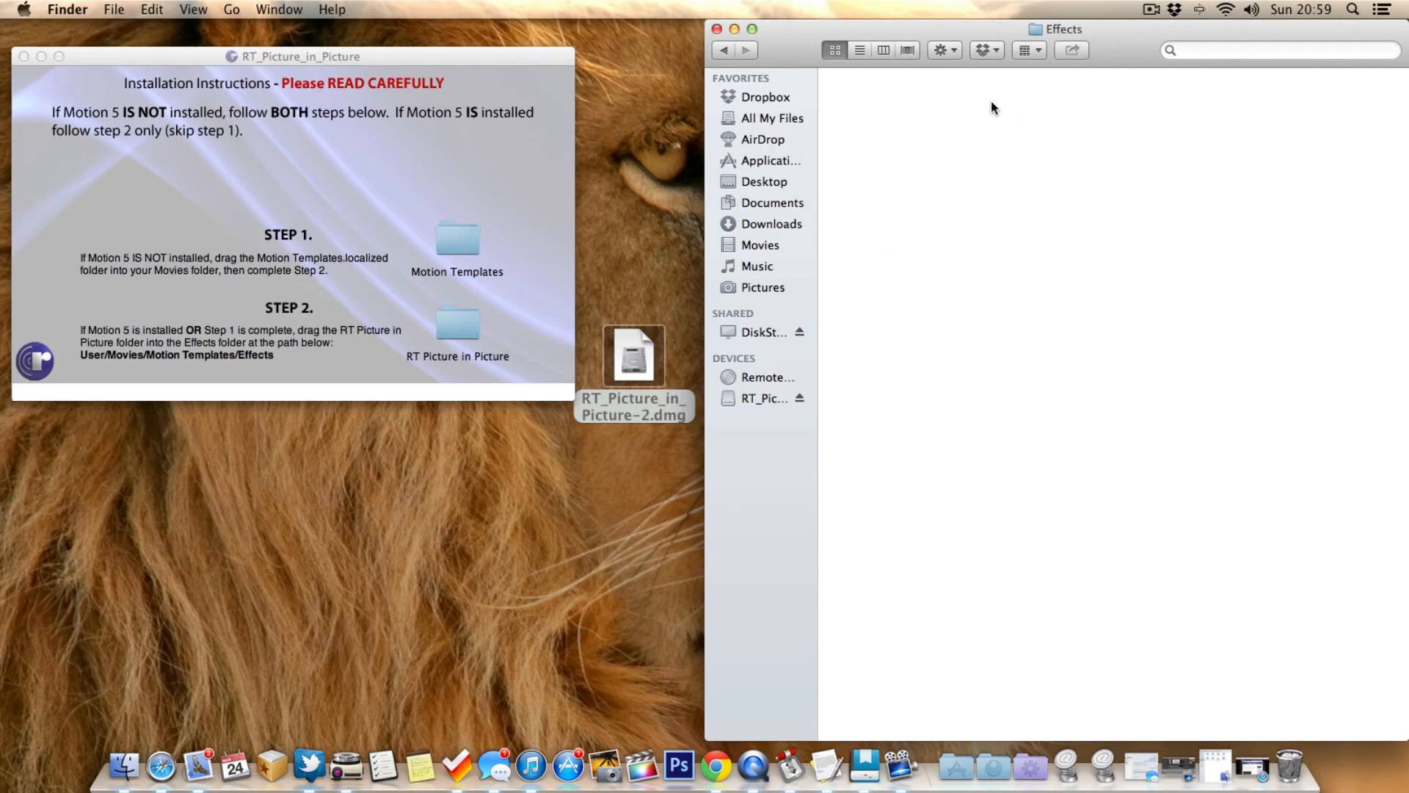
{"action": "left_click", "coordinate": [460, 327]}
{"action": "left_click_drag", "start_coordinate": [463, 327], "coordinate": [964, 135]}
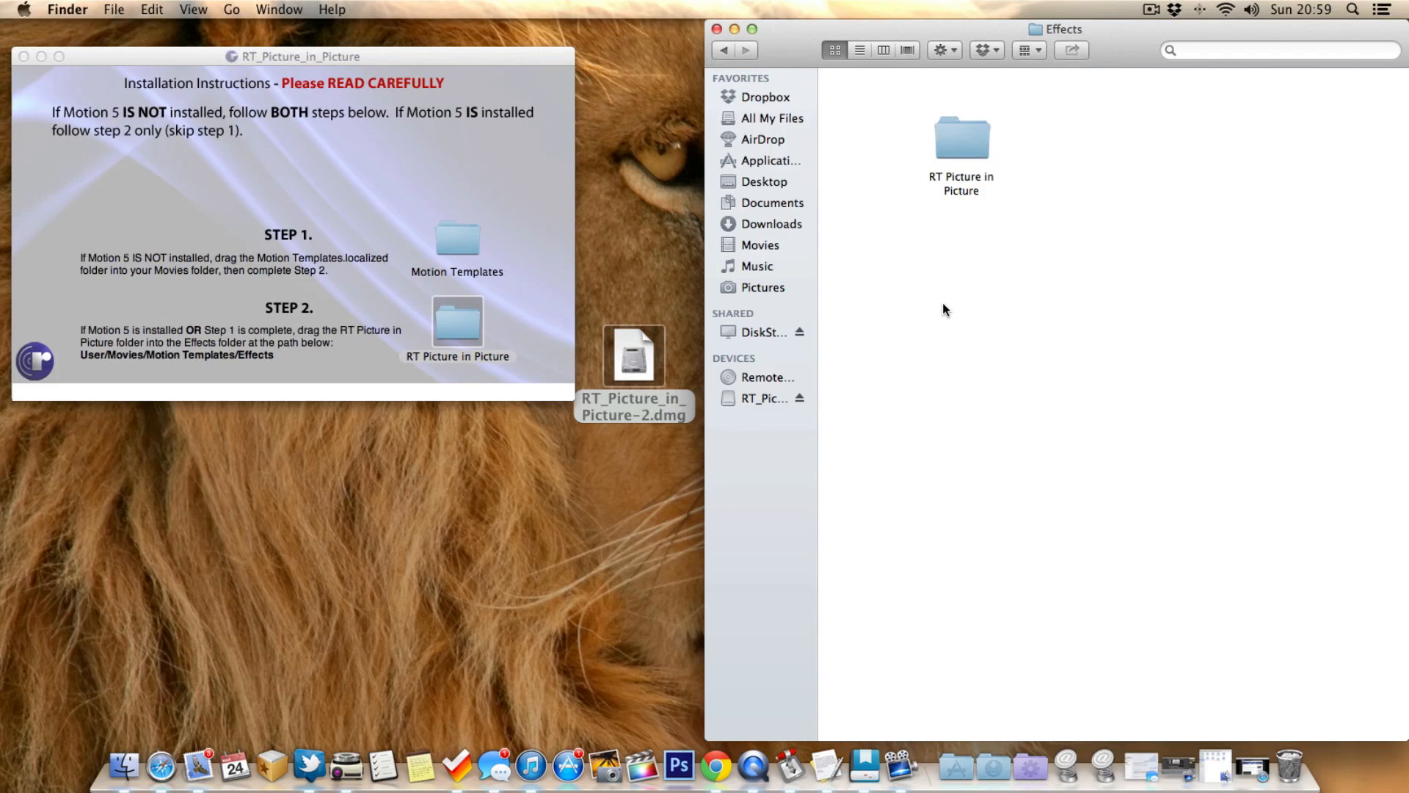
Step: Replace the Motion Templates folder in Movies with the Motion Templates folder from the disk image
{"action": "left_click", "coordinate": [725, 51]}
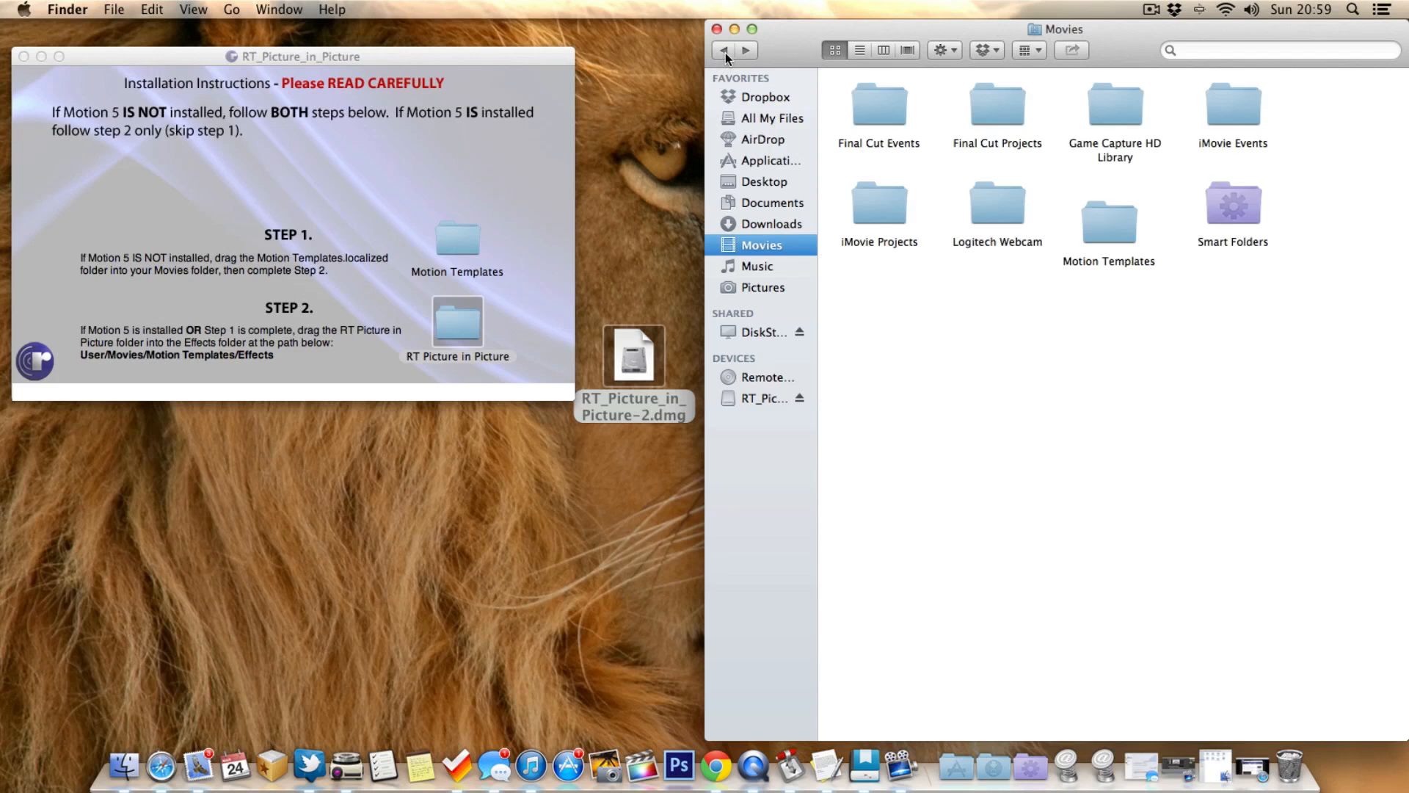
{"action": "left_click", "coordinate": [1109, 213]}
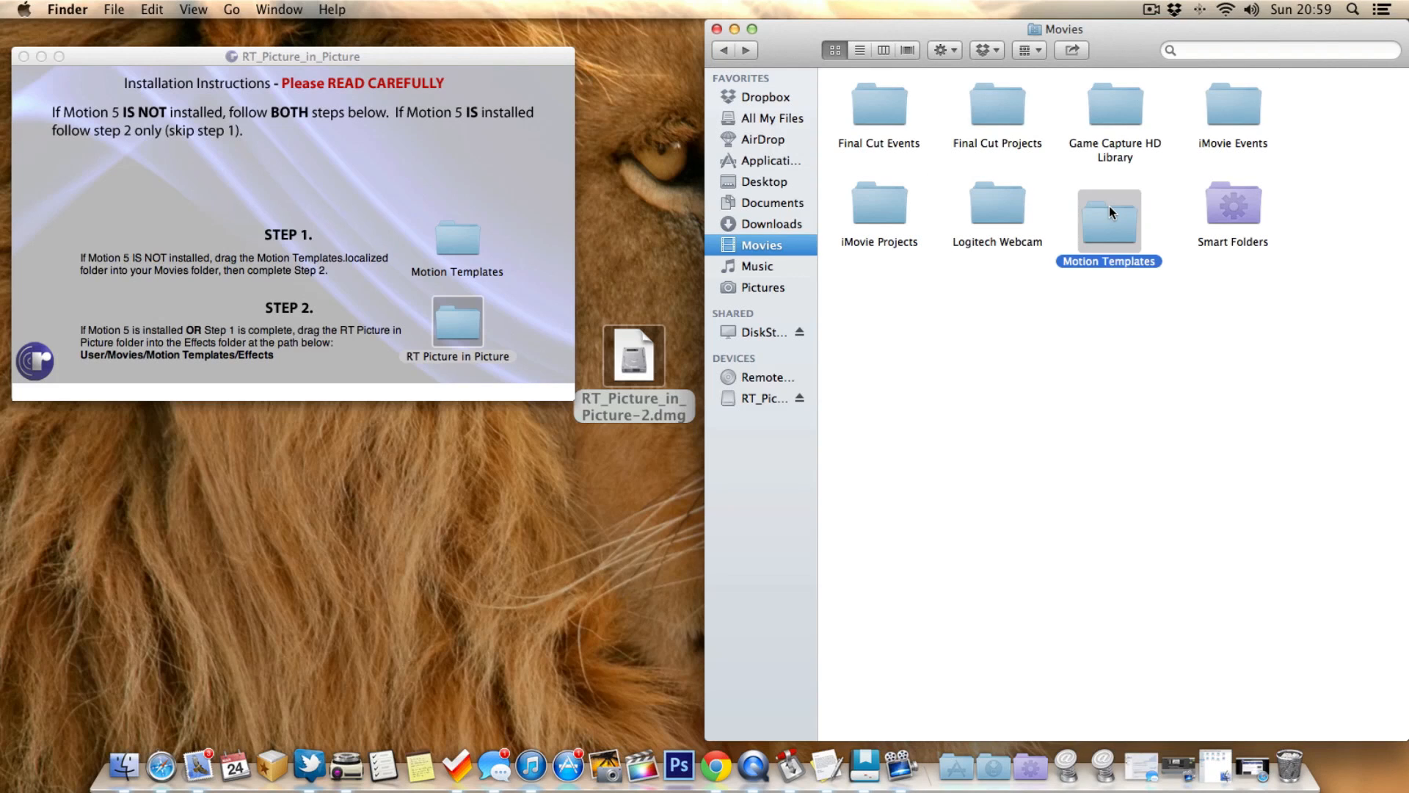
{"action": "key", "text": "super+BackSpace"}
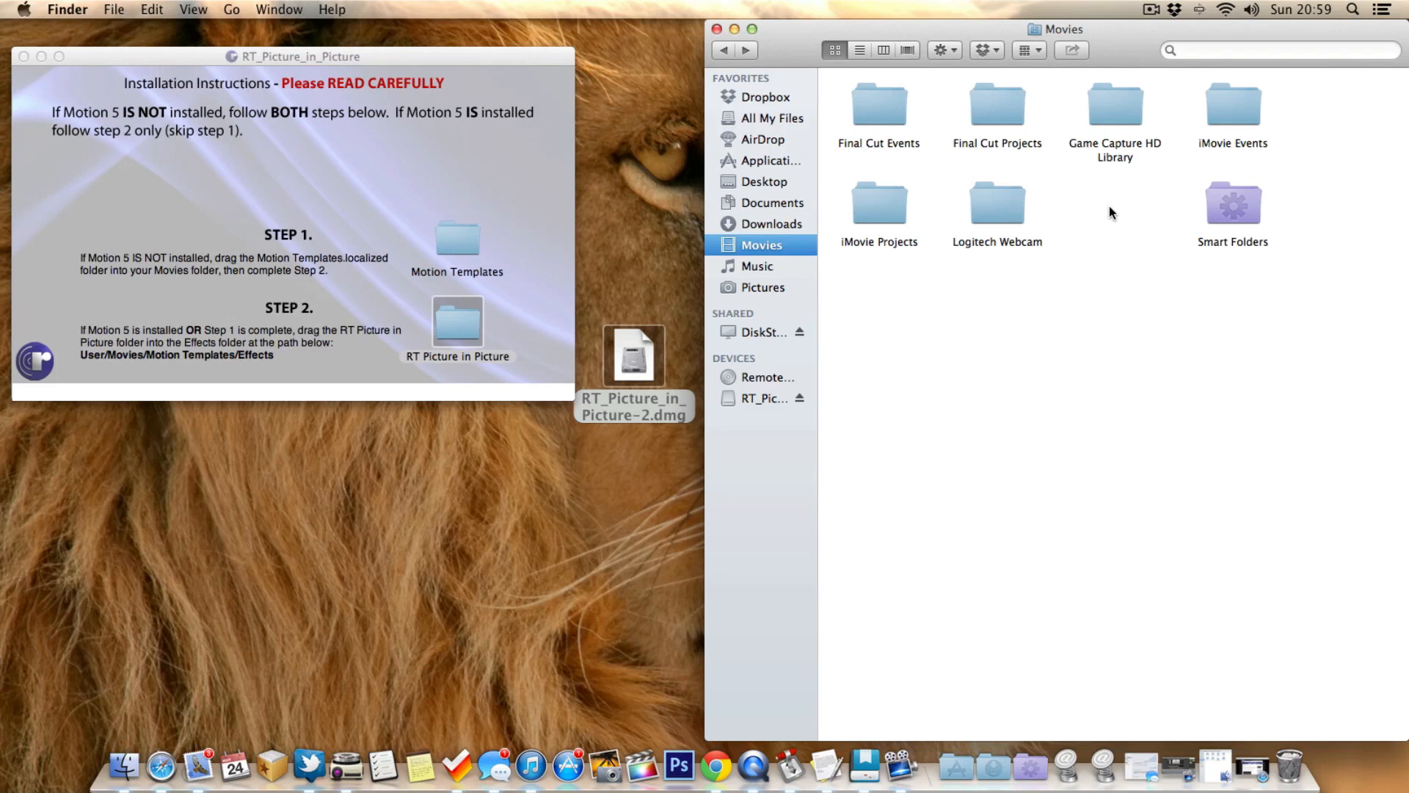
{"action": "left_click_drag", "start_coordinate": [467, 244], "coordinate": [1091, 197]}
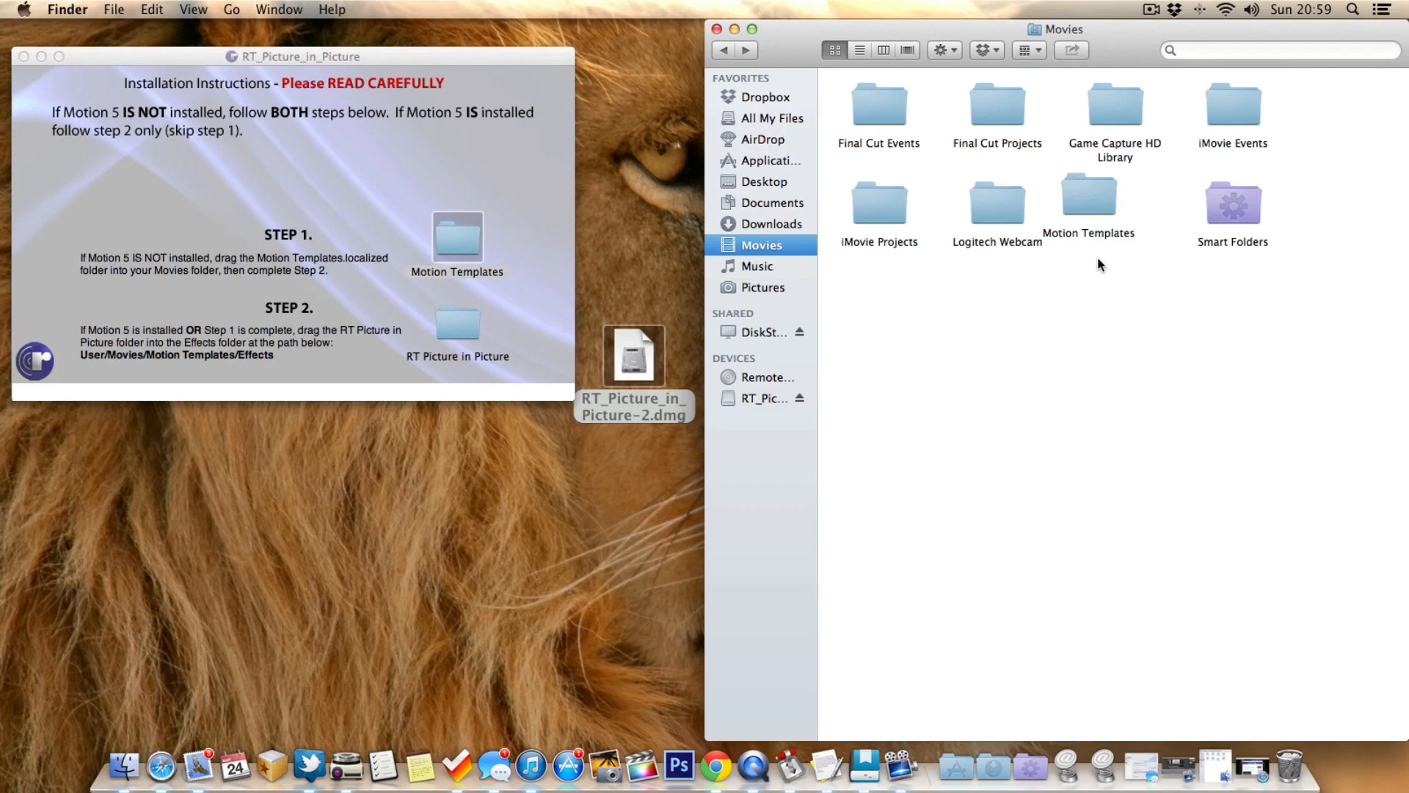
Step: Copy the RT Picture in Picture folder into the Effects folder of the new Motion Templates folder and close that Finder window
{"action": "double_click", "coordinate": [1089, 198]}
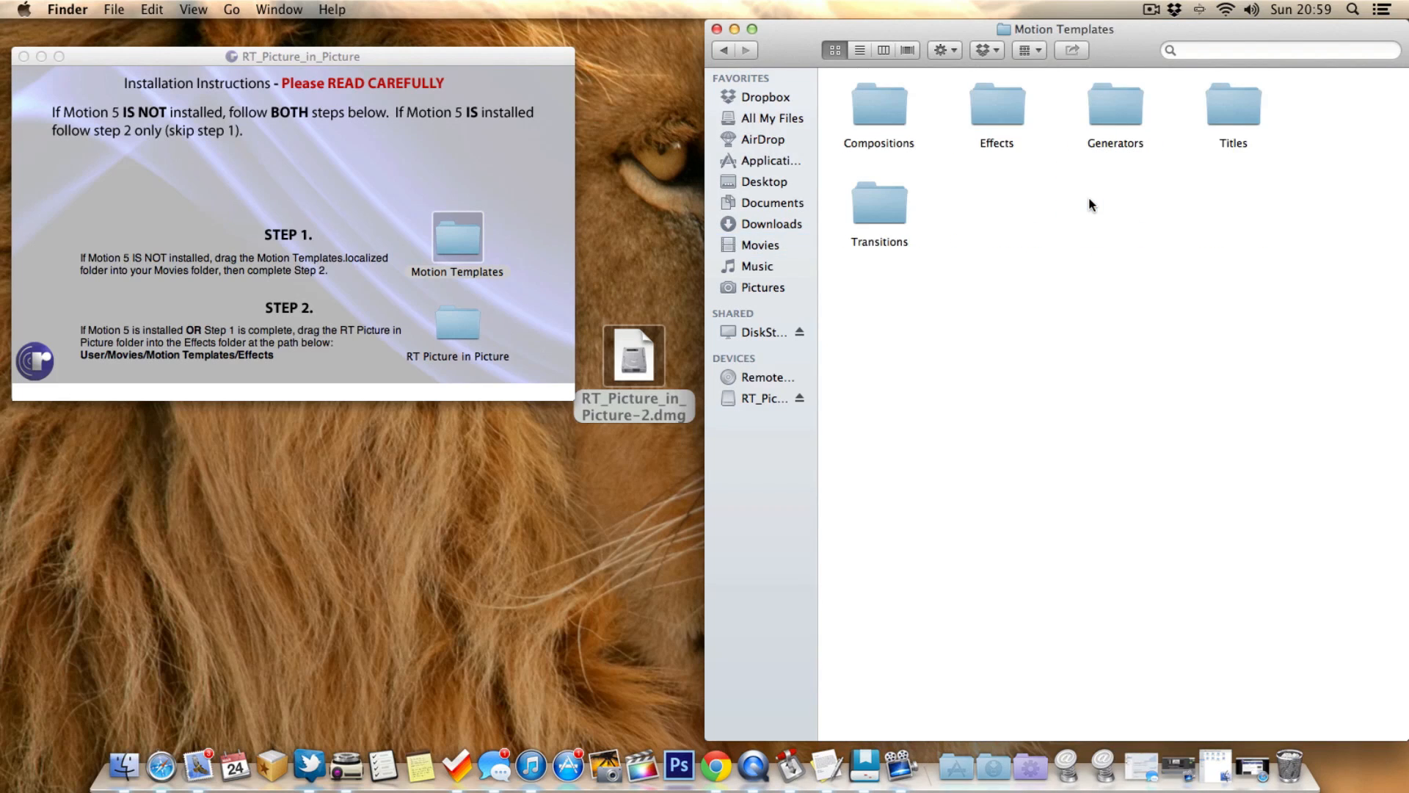
{"action": "double_click", "coordinate": [1001, 108]}
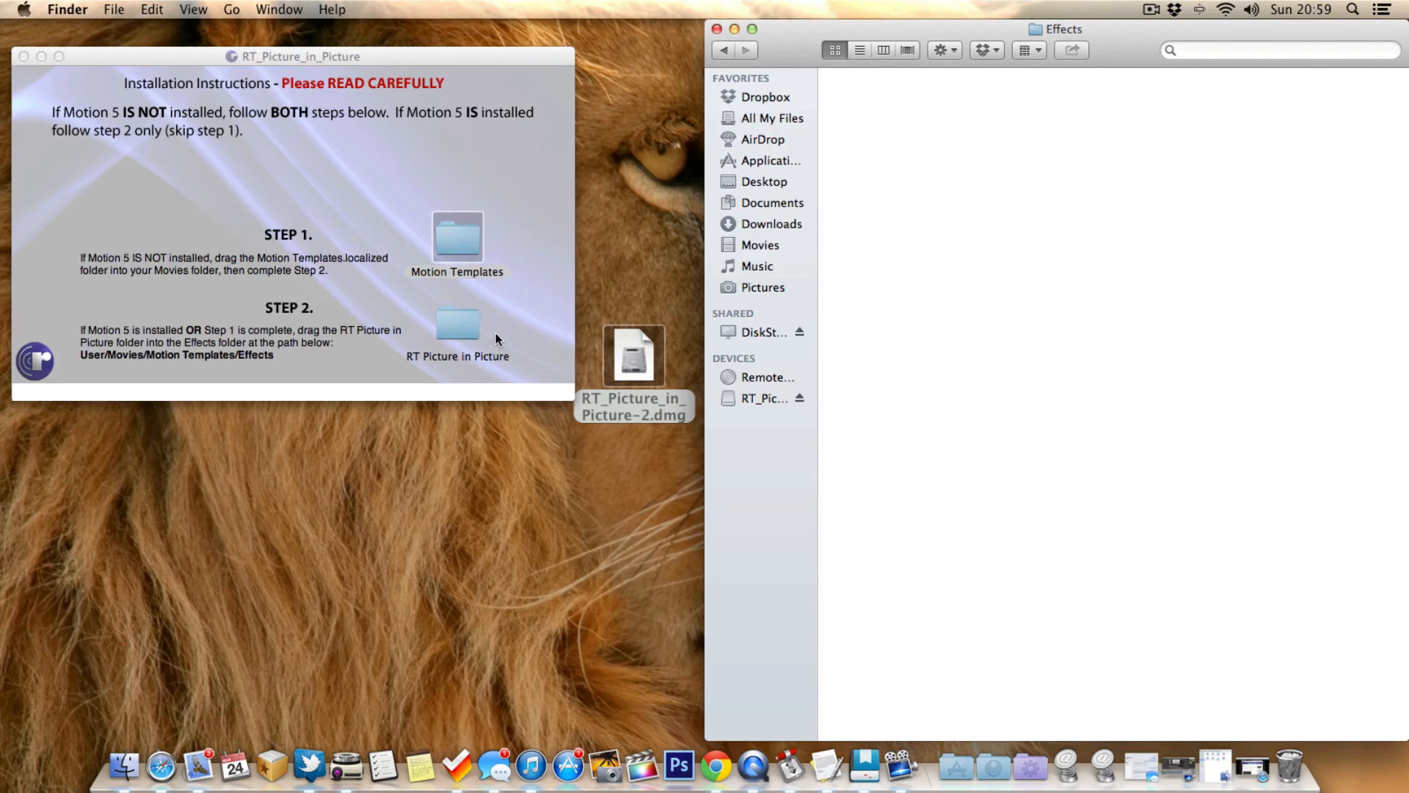
{"action": "left_click_drag", "start_coordinate": [458, 323], "coordinate": [950, 133]}
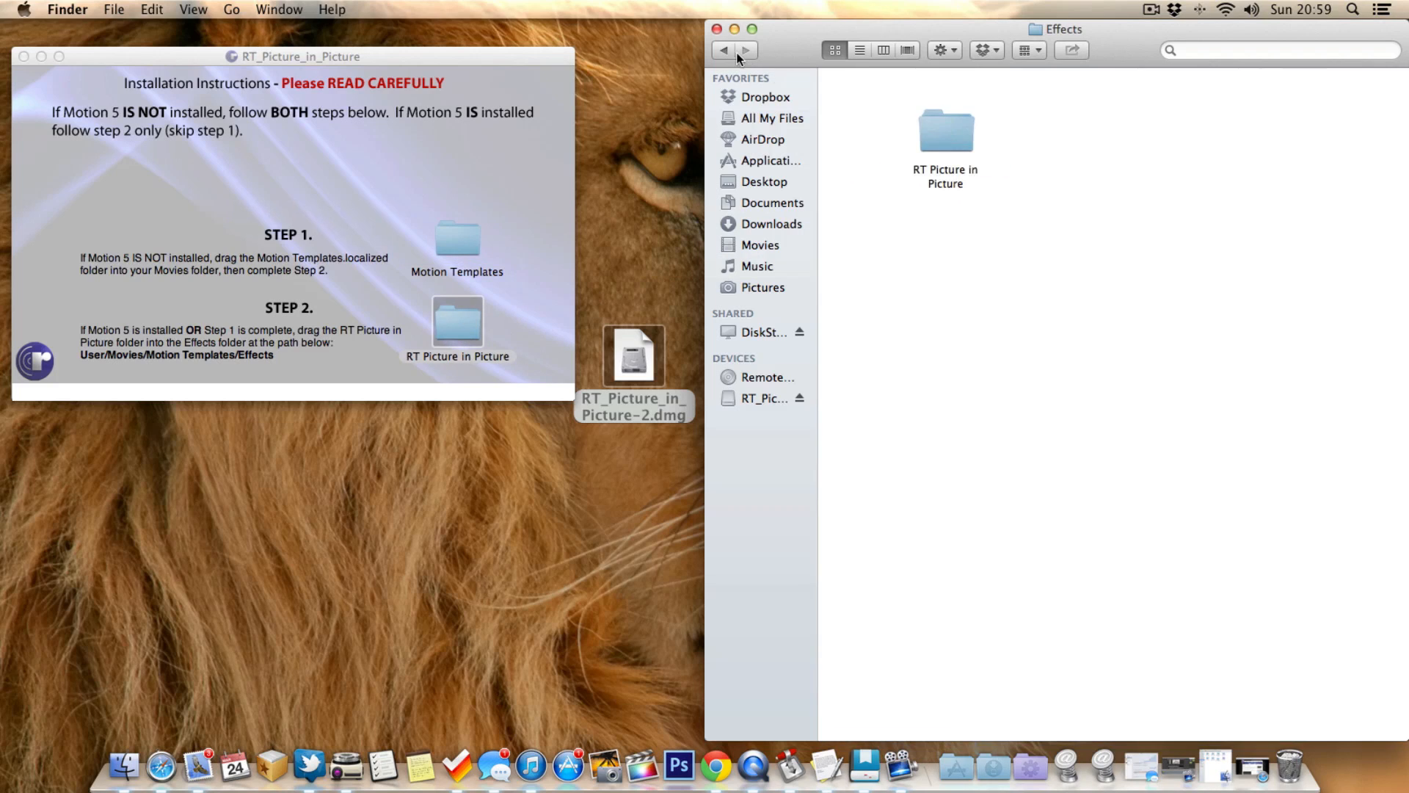
{"action": "left_click", "coordinate": [717, 29]}
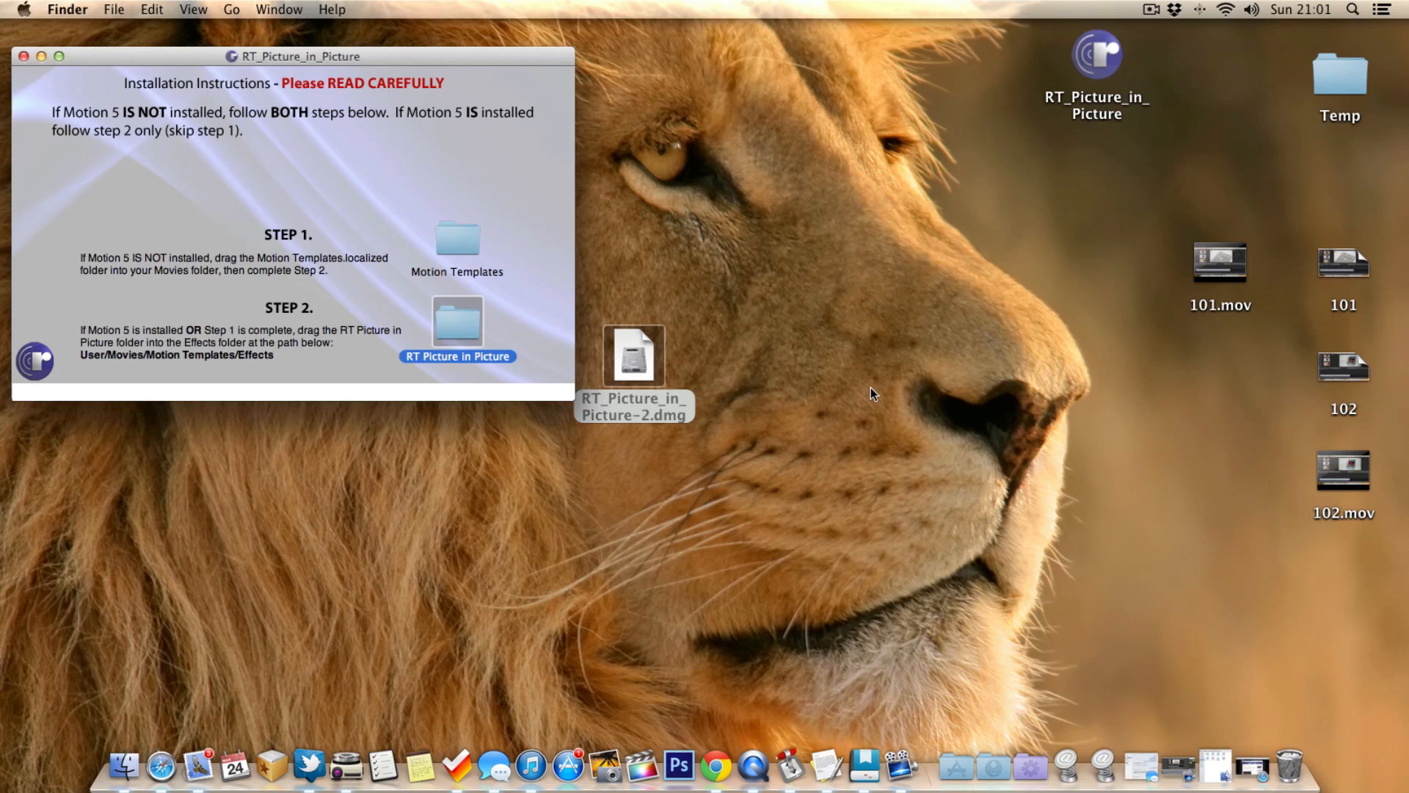
Step: Switch to Final Cut Pro and show the Custom video effects to check for RT Picture in Picture
{"action": "left_click", "coordinate": [637, 753]}
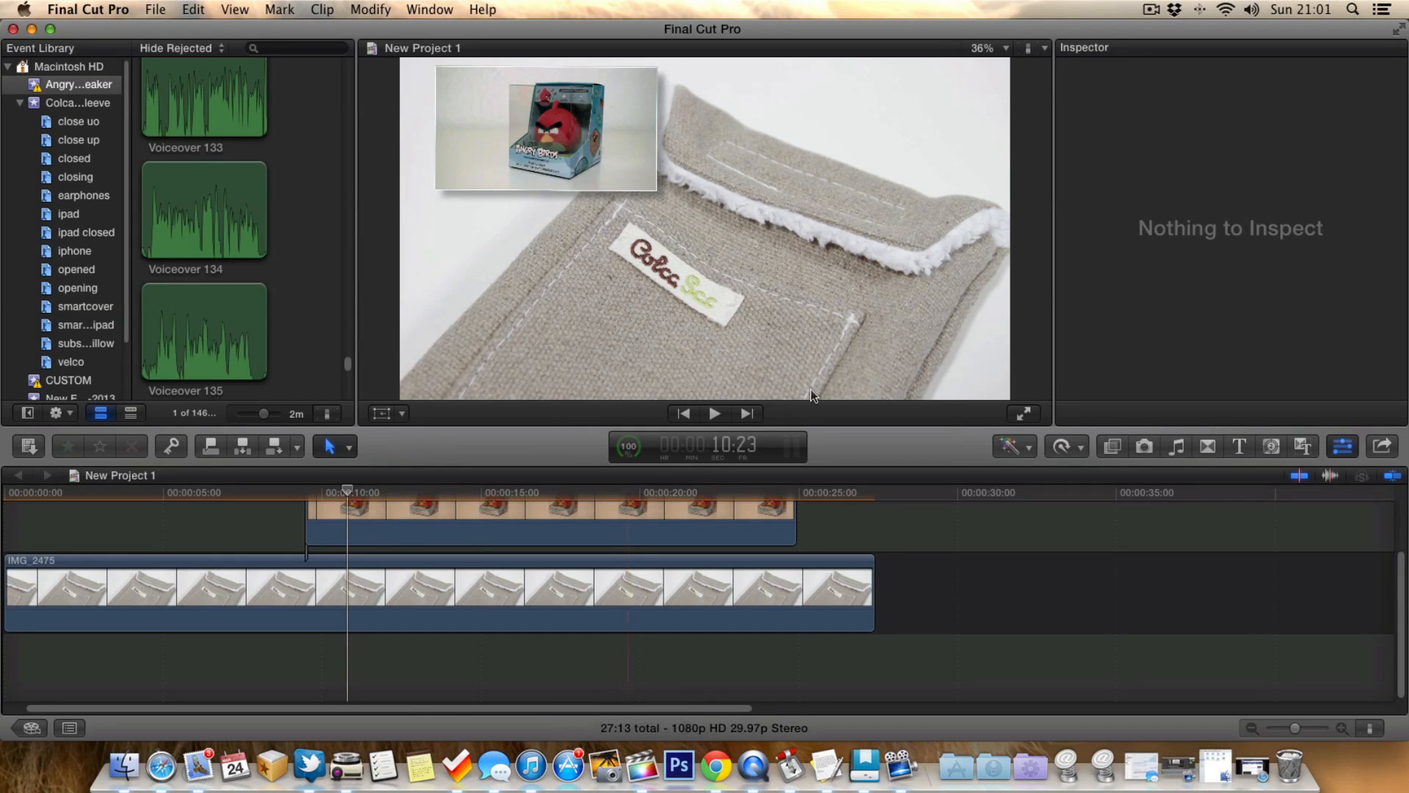
{"action": "left_click", "coordinate": [1112, 448]}
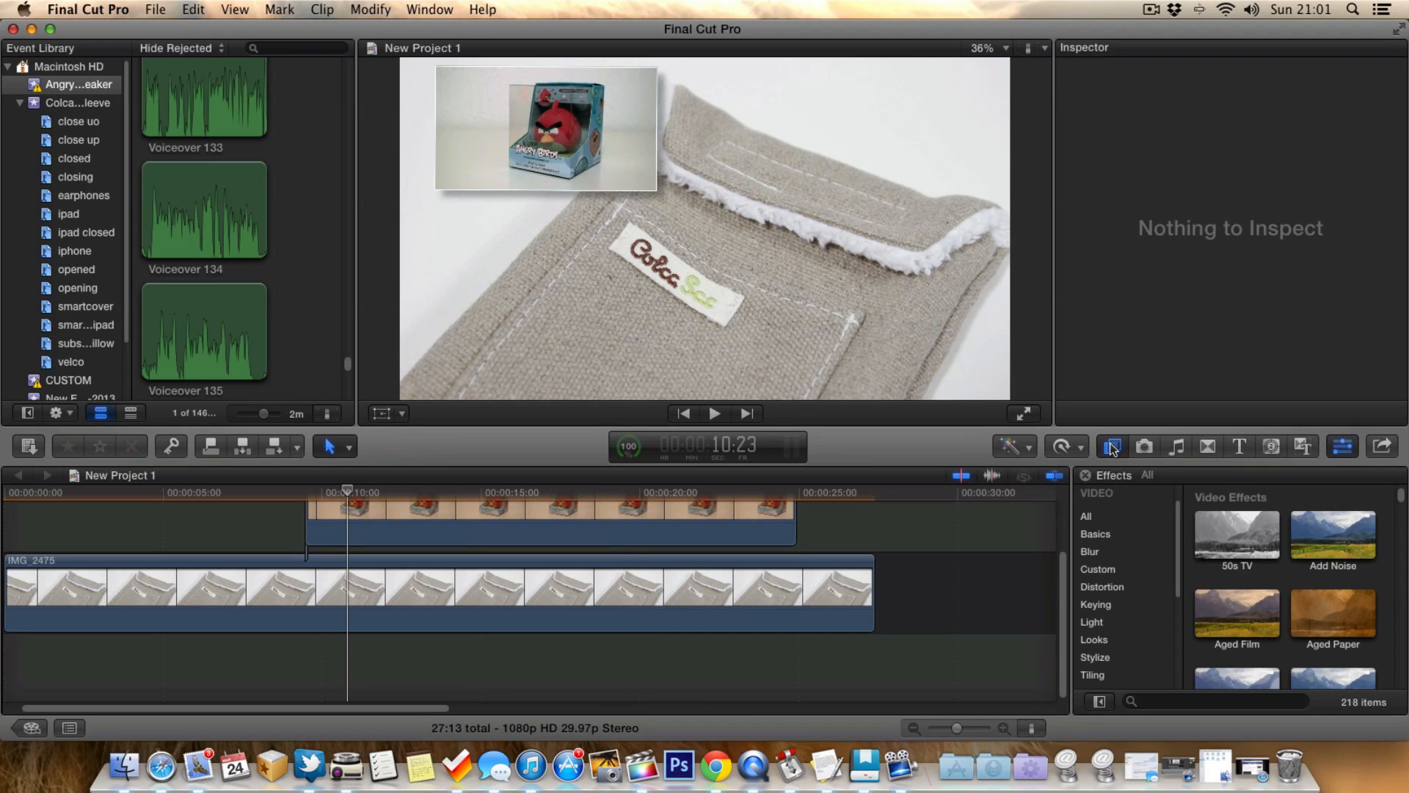
{"action": "scroll", "coordinate": [1100, 547], "scroll_direction": "down", "scroll_amount": 1}
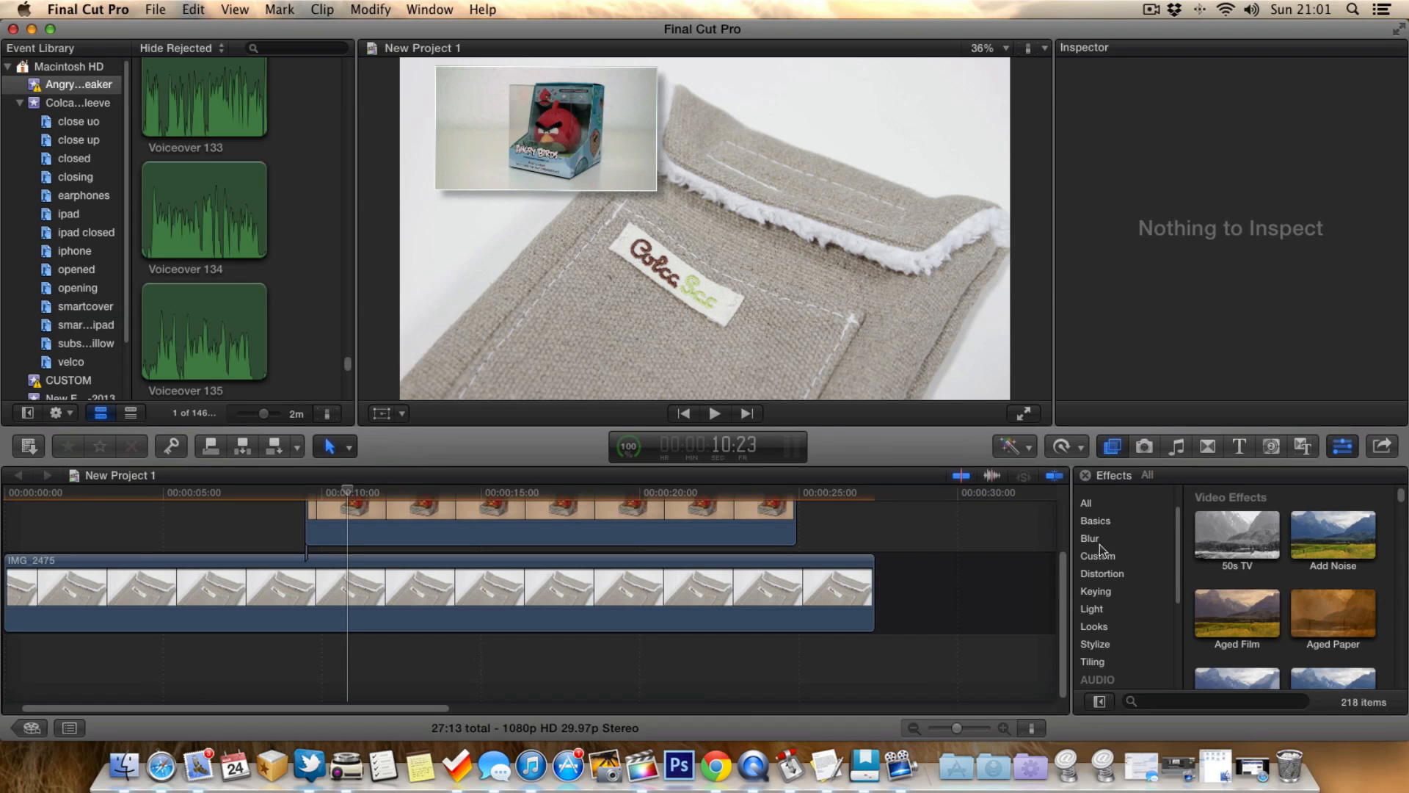
{"action": "left_click", "coordinate": [1099, 558]}
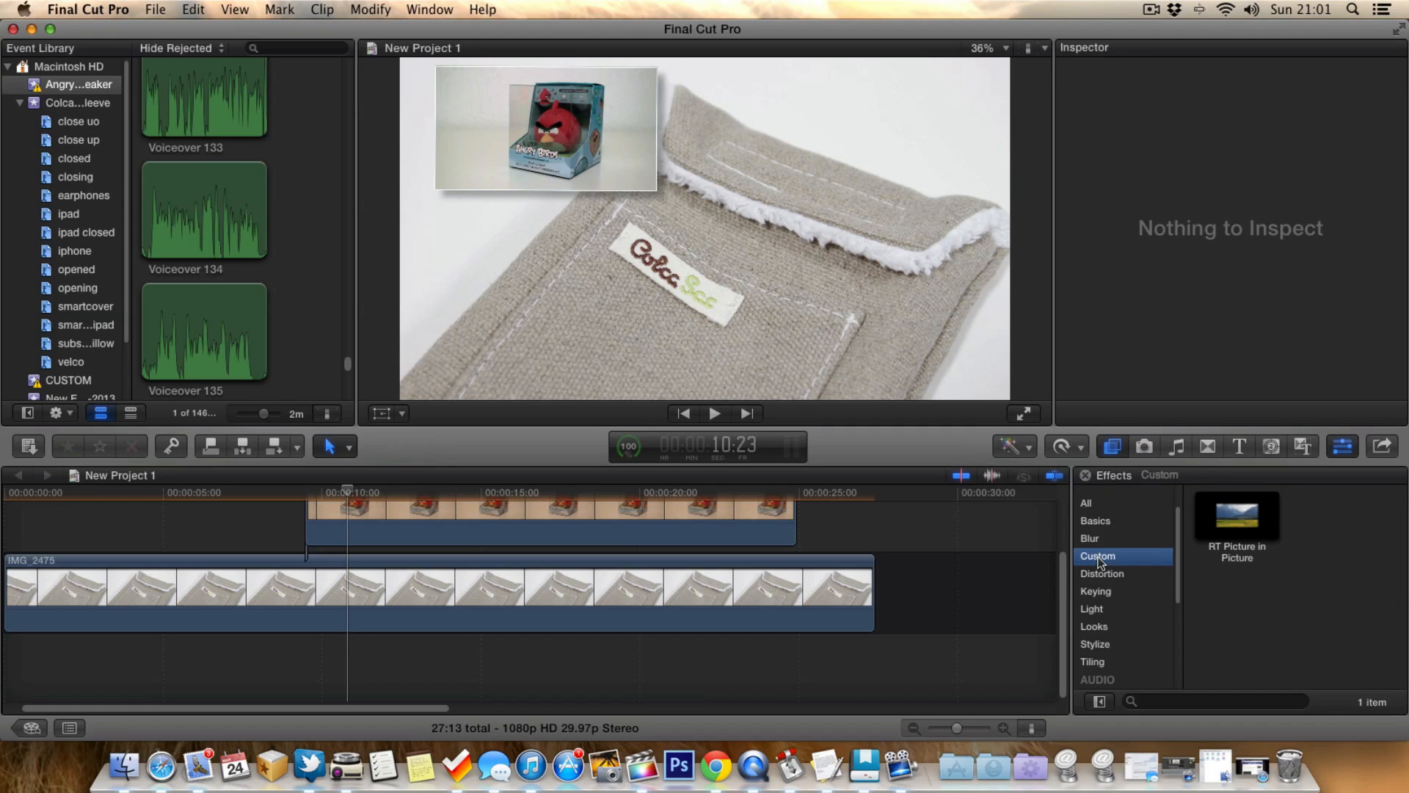